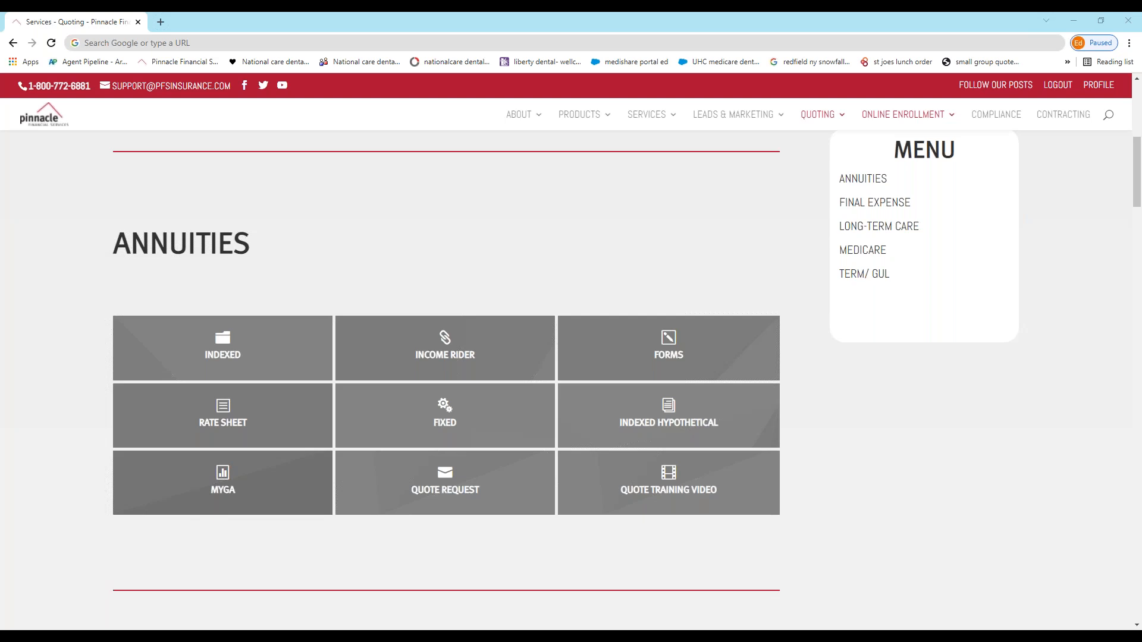
pyautogui.click(194, 42)
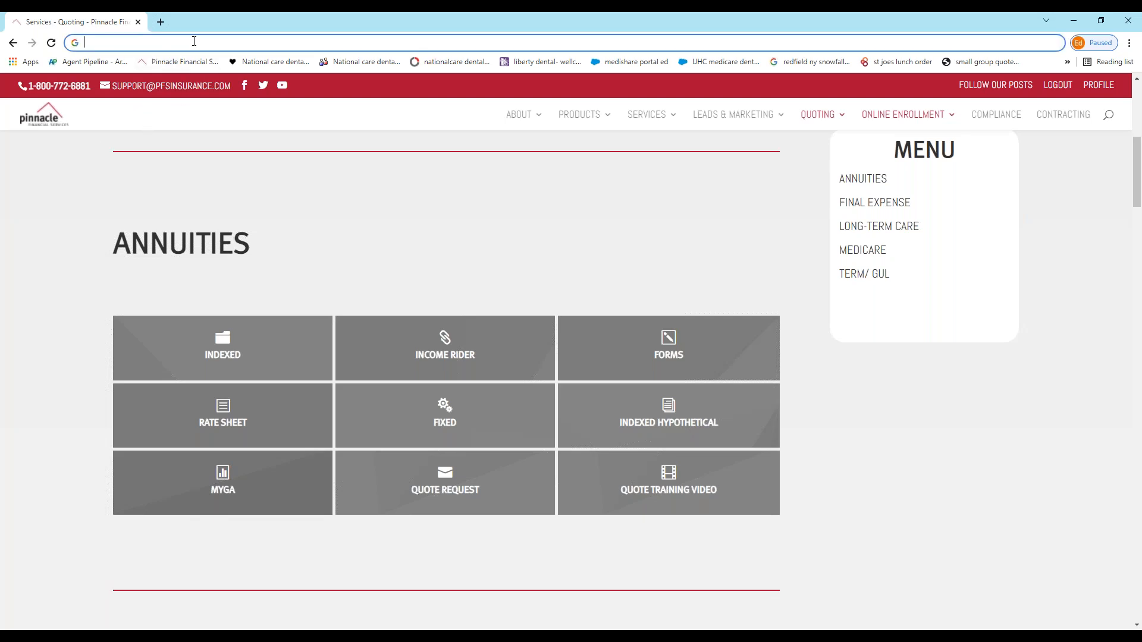
pyautogui.write('www.')
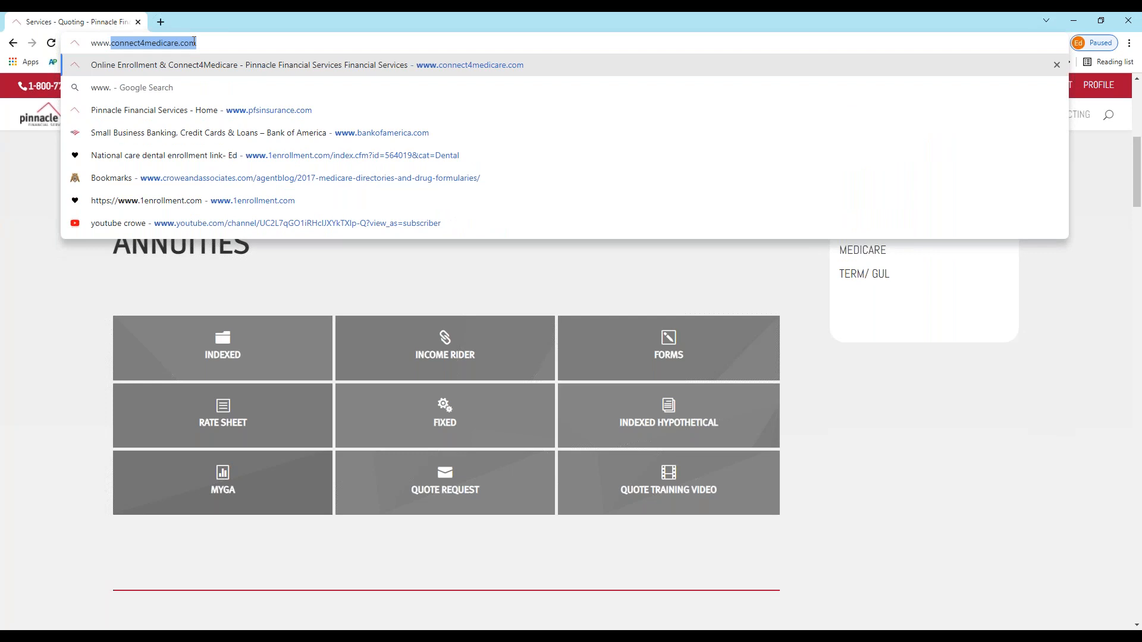
pyautogui.write('c')
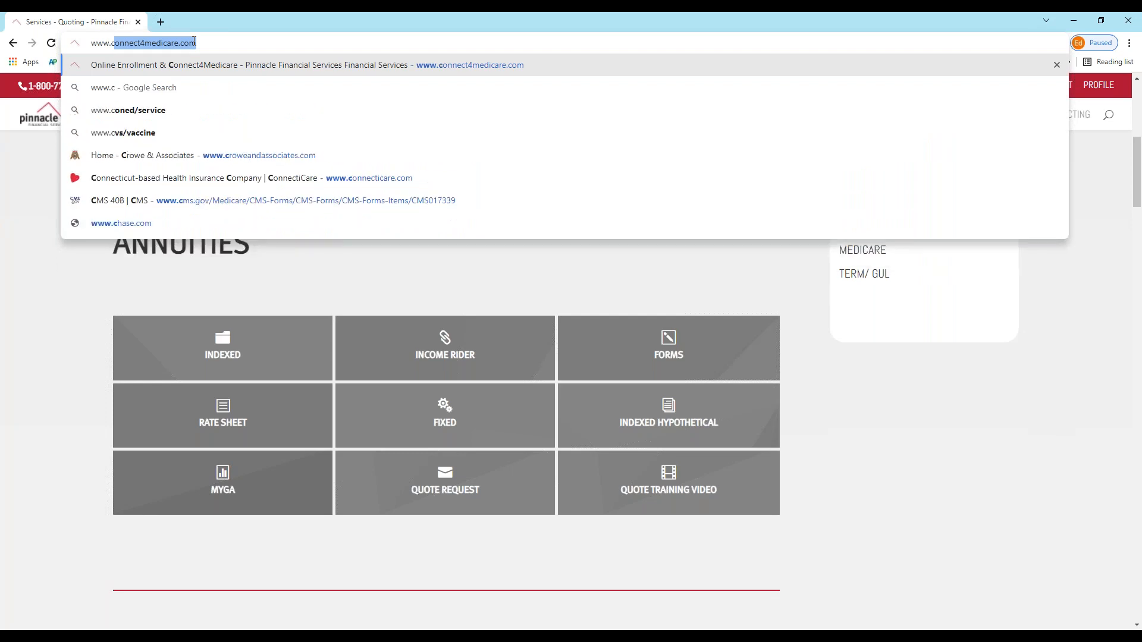
pyautogui.write('onnect4')
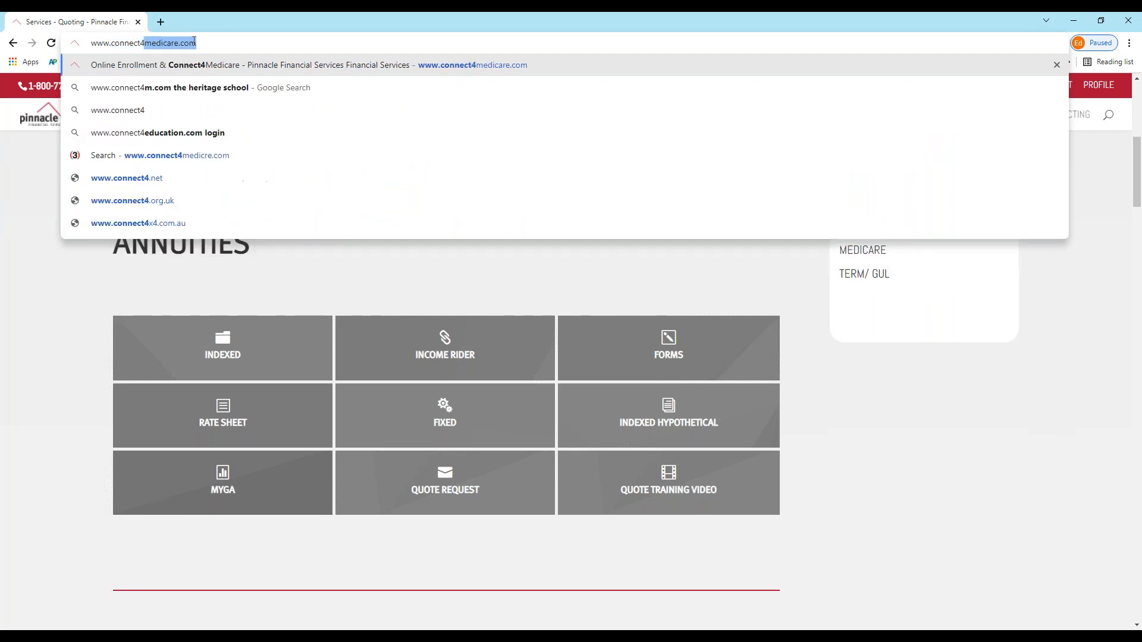
pyautogui.write('medicare.com')
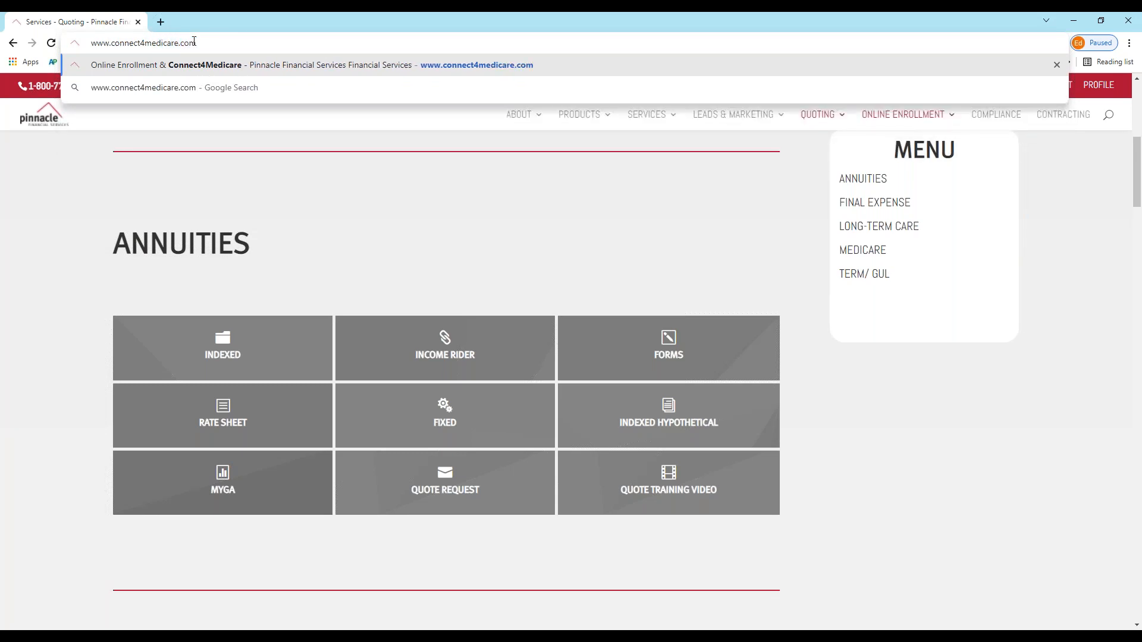
pyautogui.press('Return')
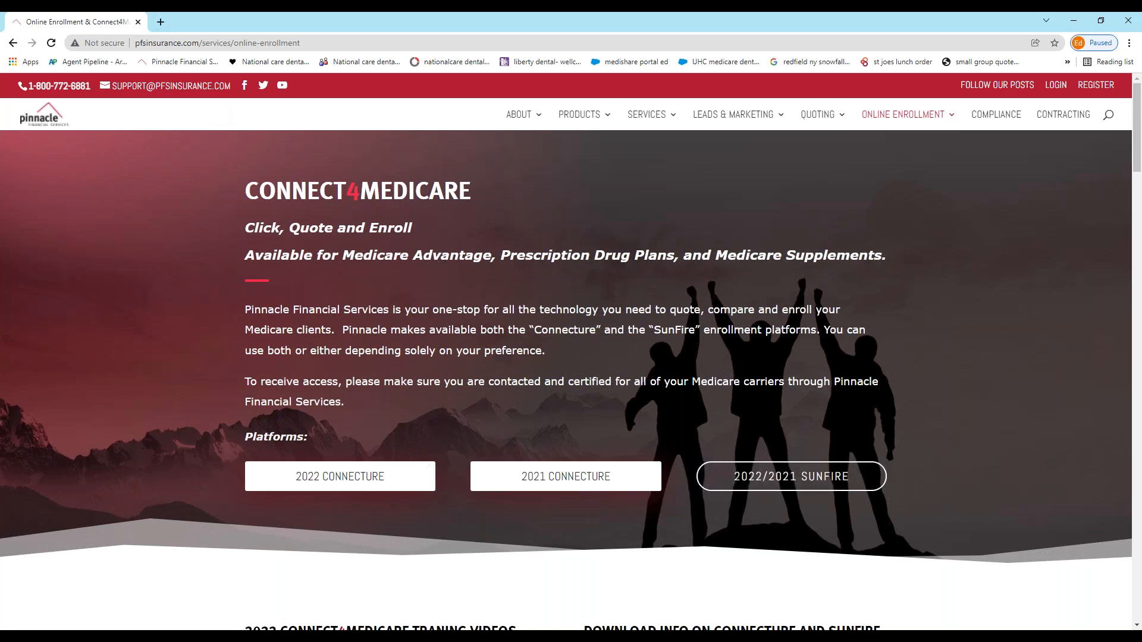
pyautogui.click(791, 477)
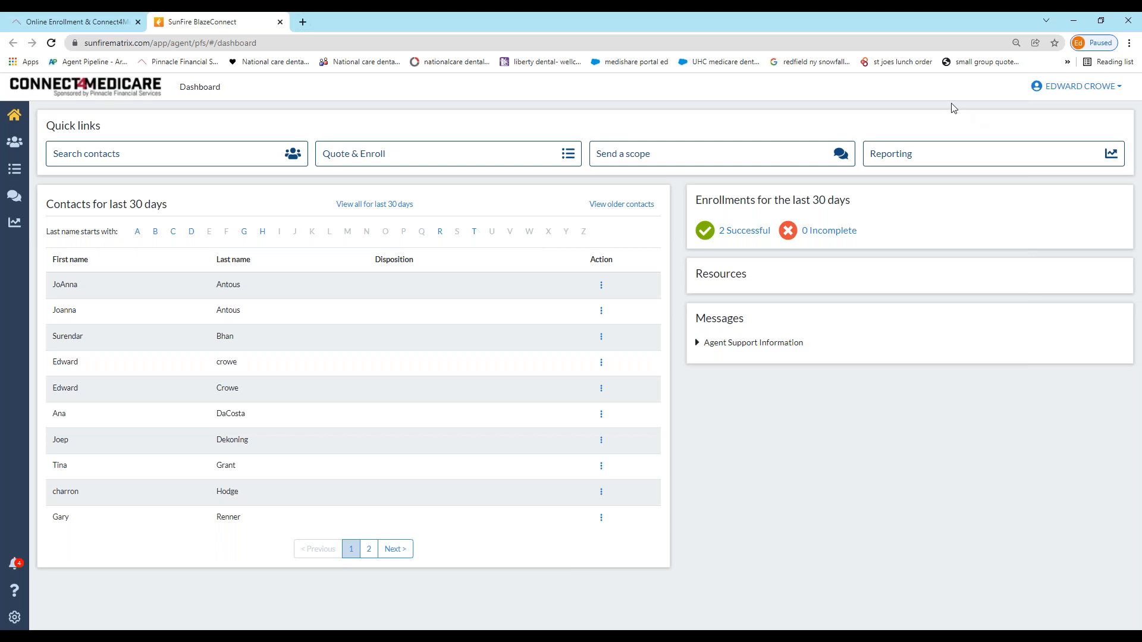
# Open the agent's profile page and copy the personal enrollment link (PURL)
pyautogui.click(1122, 88)
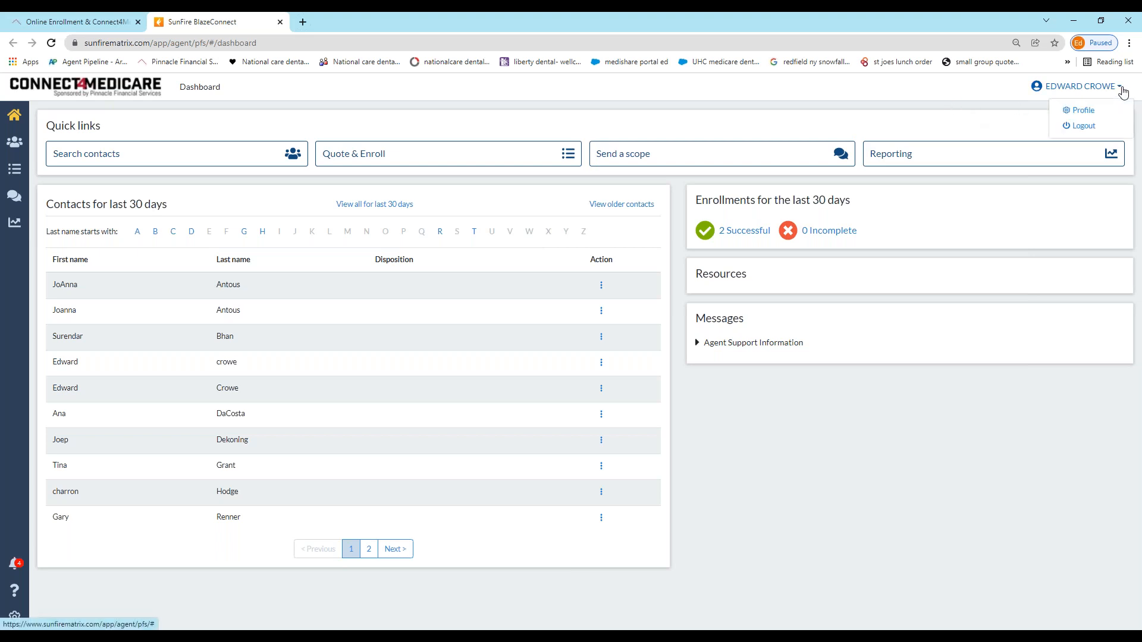
pyautogui.click(1084, 112)
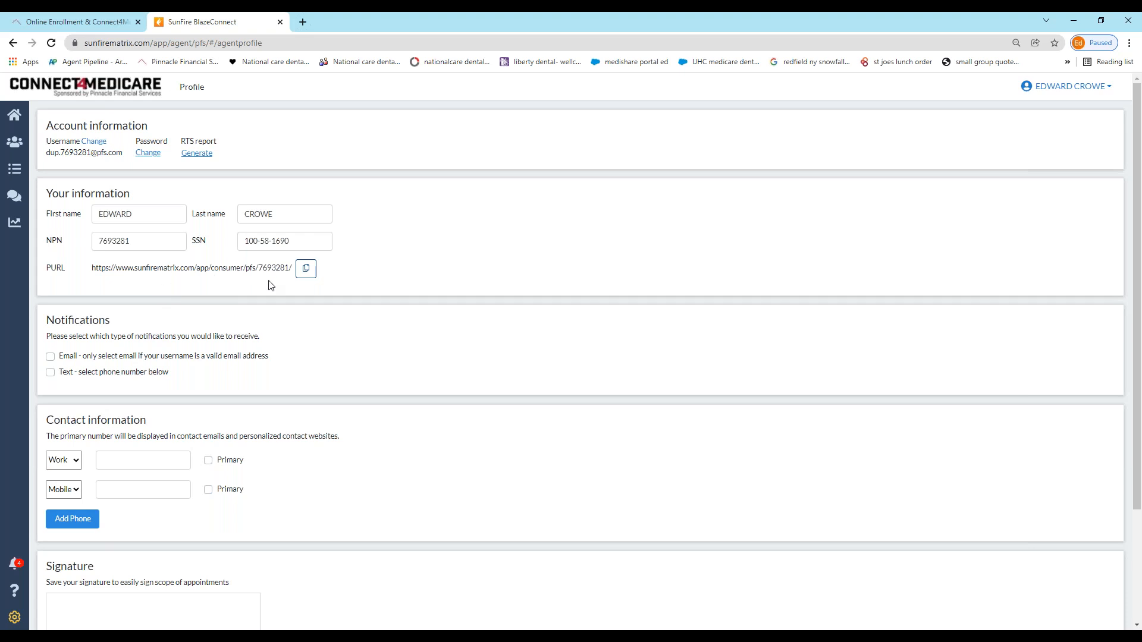
pyautogui.click(306, 271)
# Load the copied PURL in a new browser tab, look over the consumer Shop Medicare plans page, and close that tab
pyautogui.click(303, 22)
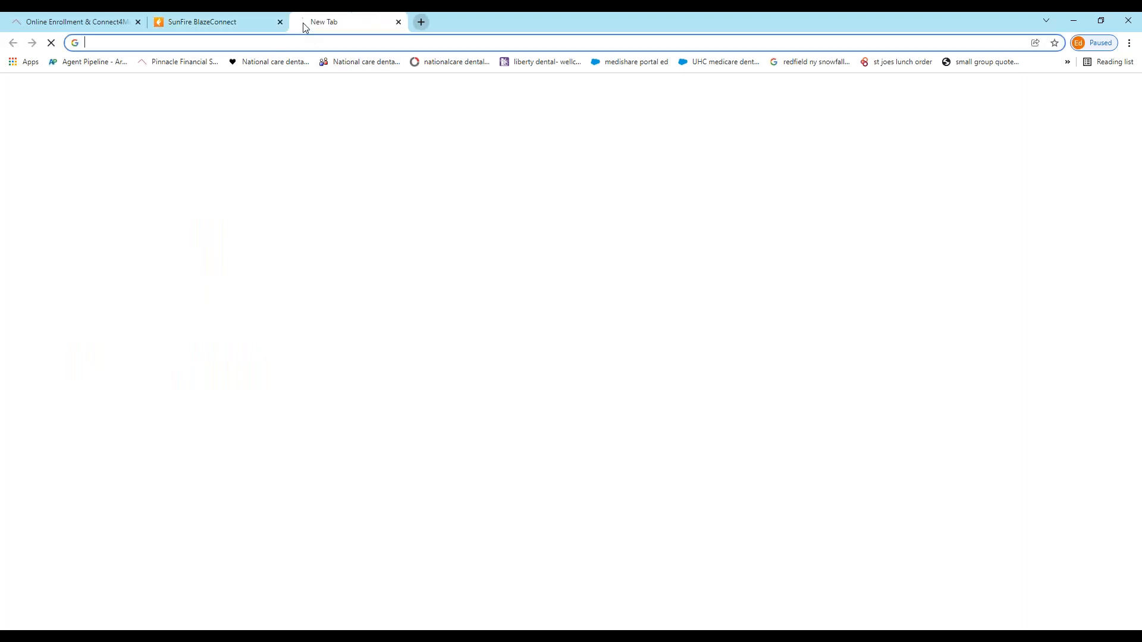
pyautogui.rightClick(198, 39)
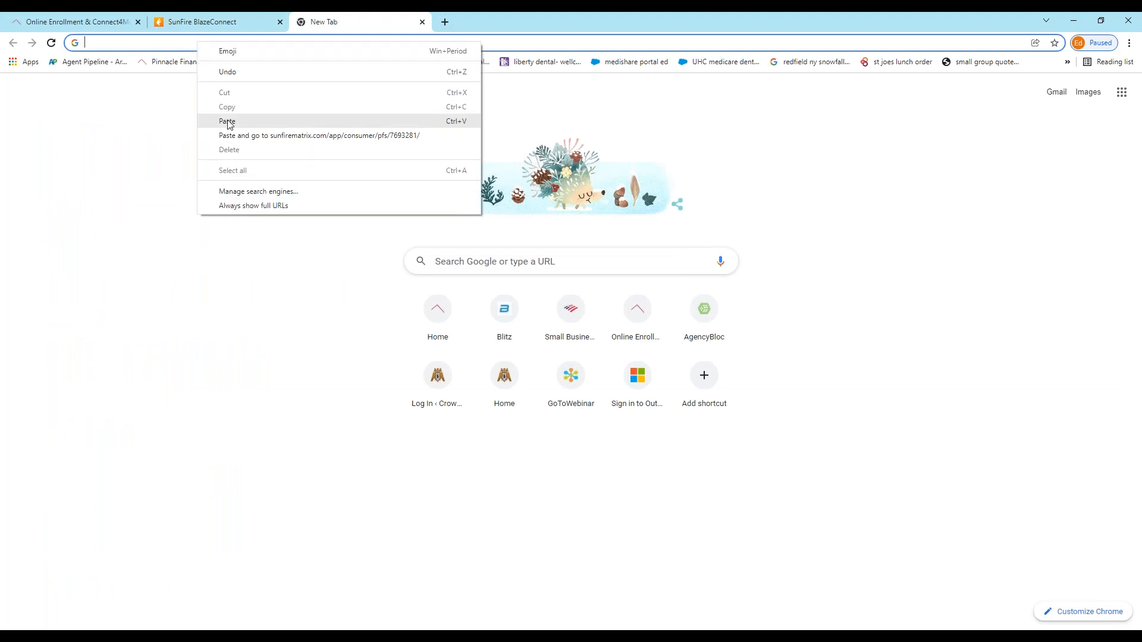
pyautogui.click(229, 121)
pyautogui.press('Return')
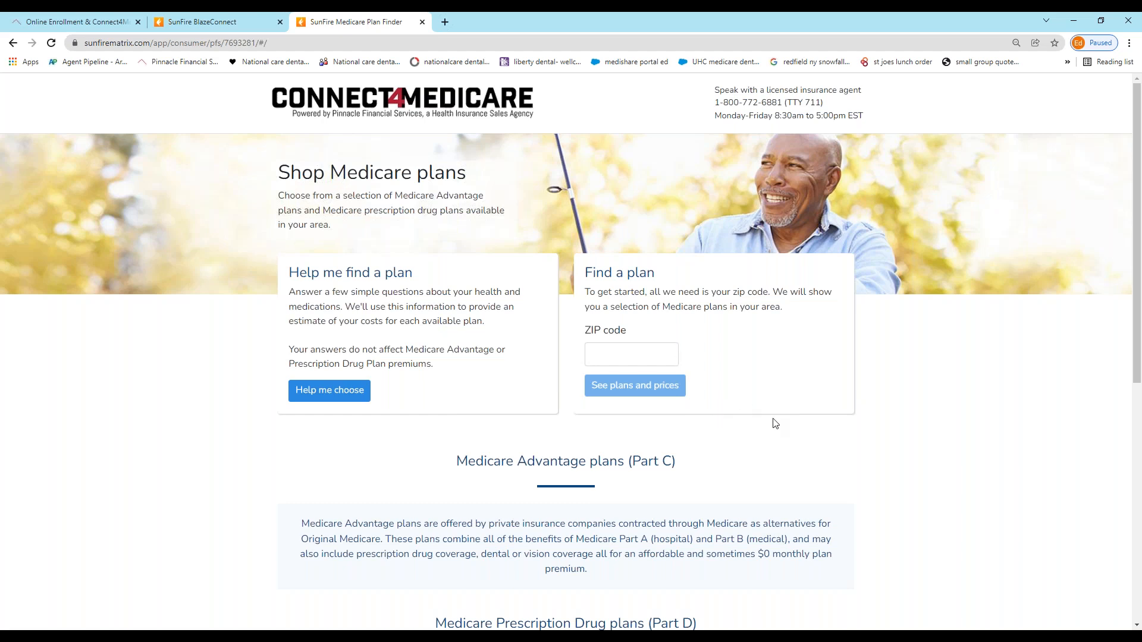
pyautogui.scroll(-4, 775, 423)
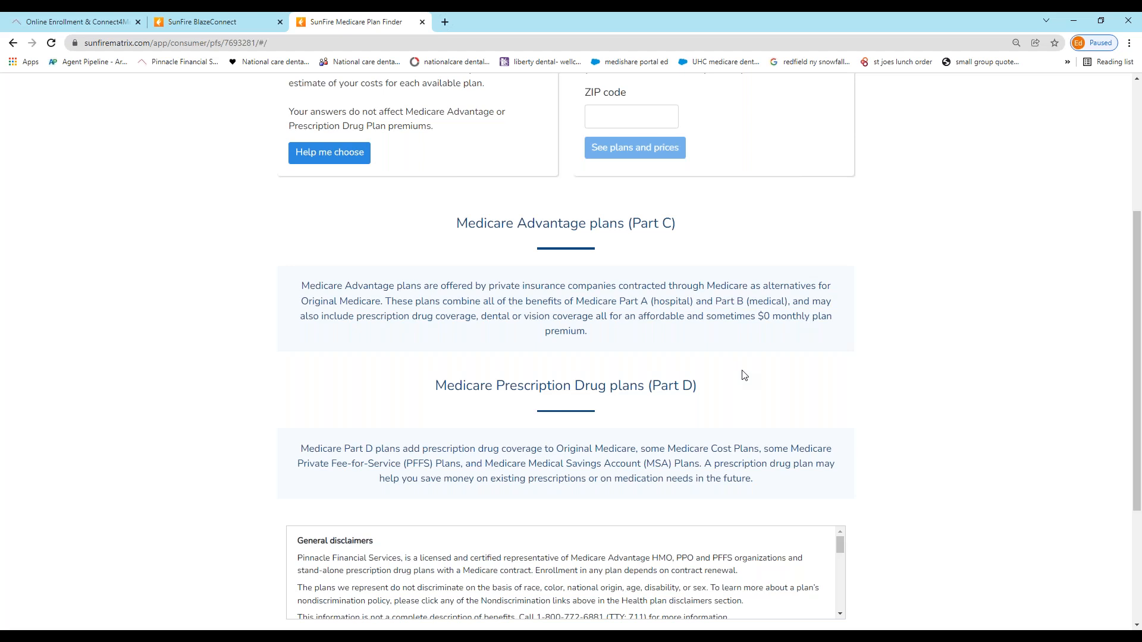
pyautogui.scroll(4, 762, 378)
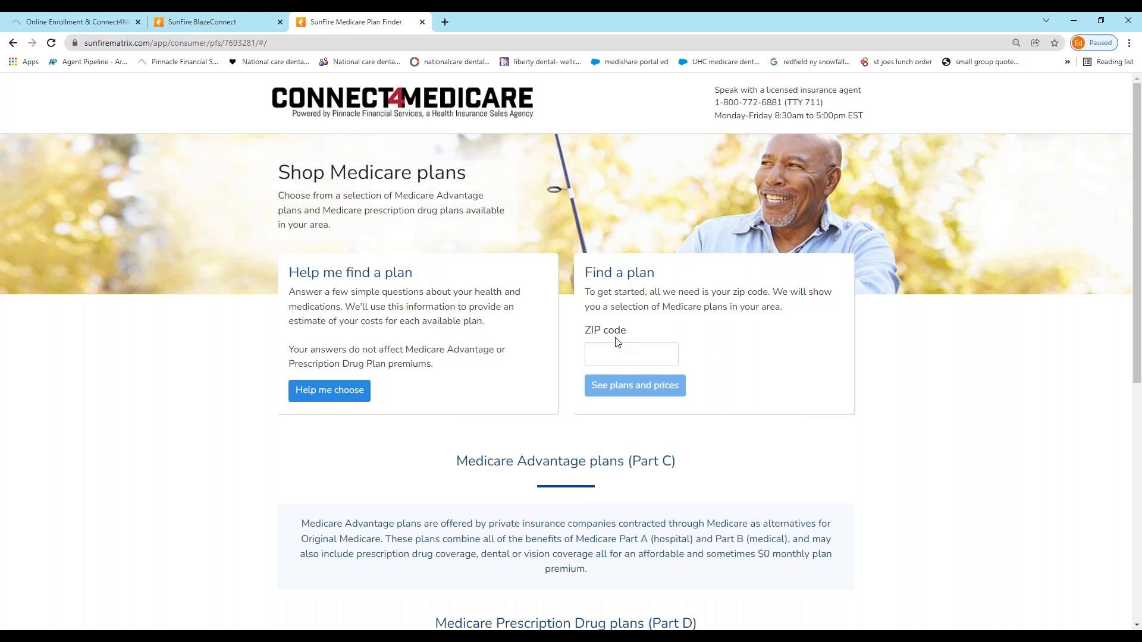
pyautogui.click(423, 22)
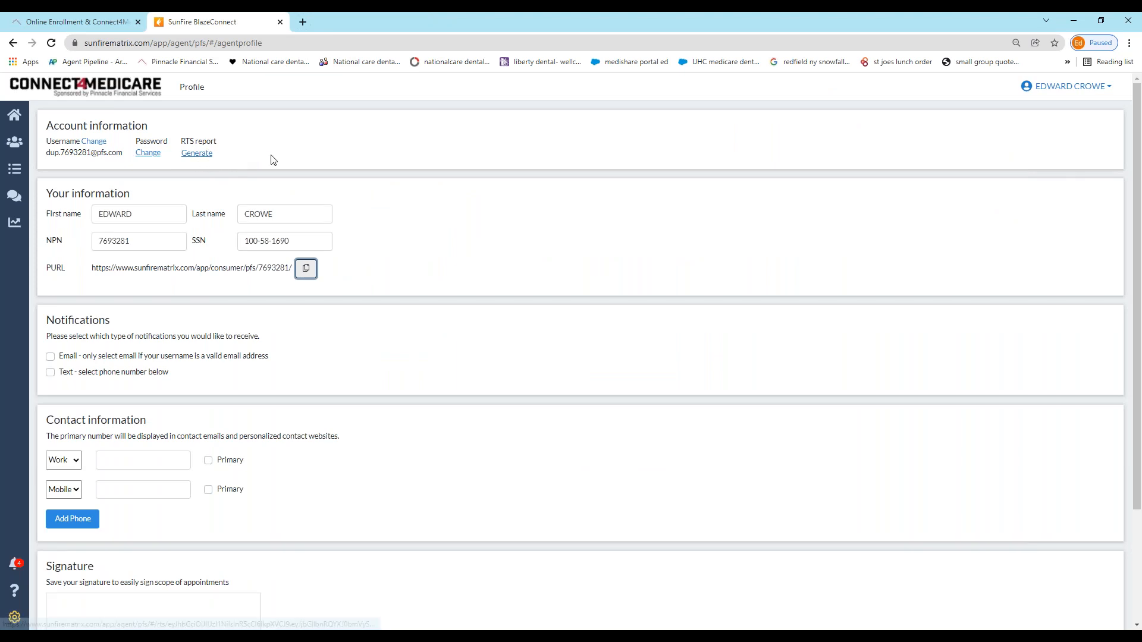
# Generate the agent's RTS report, review the carrier appointments by state for 2021 and 2022, and return to the dashboard
pyautogui.click(197, 153)
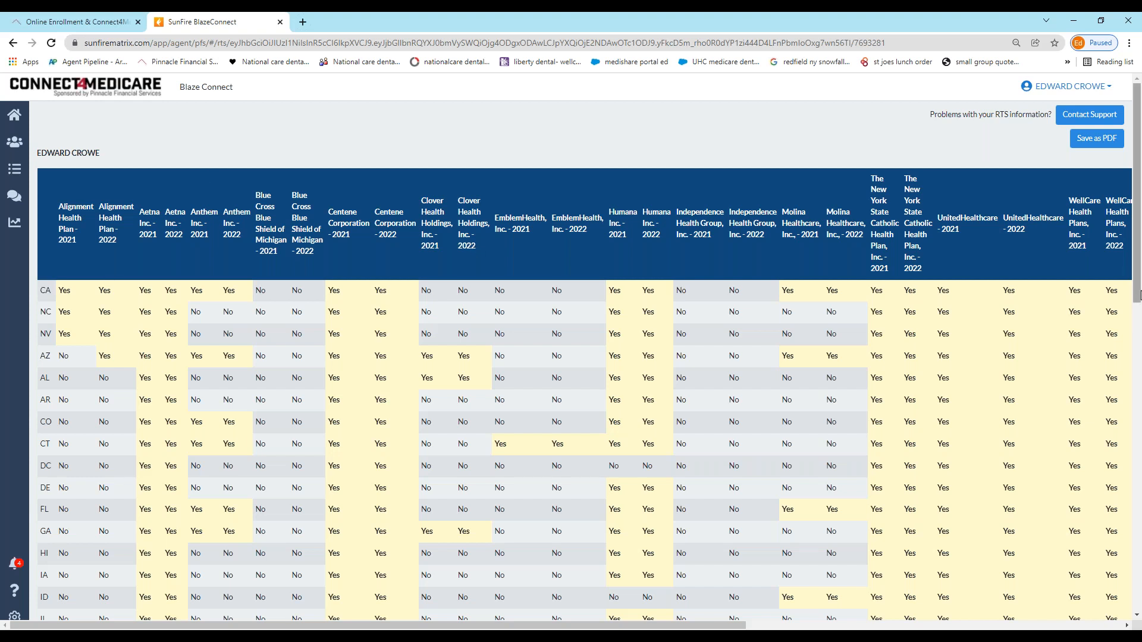
pyautogui.moveTo(1139, 295); pyautogui.dragTo(852, 435)
pyautogui.moveTo(665, 629); pyautogui.dragTo(488, 470)
pyautogui.moveTo(1138, 243)
pyautogui.mouseDown()
pyautogui.moveTo(1139, 324)
pyautogui.moveTo(1140, 226)
pyautogui.mouseUp()
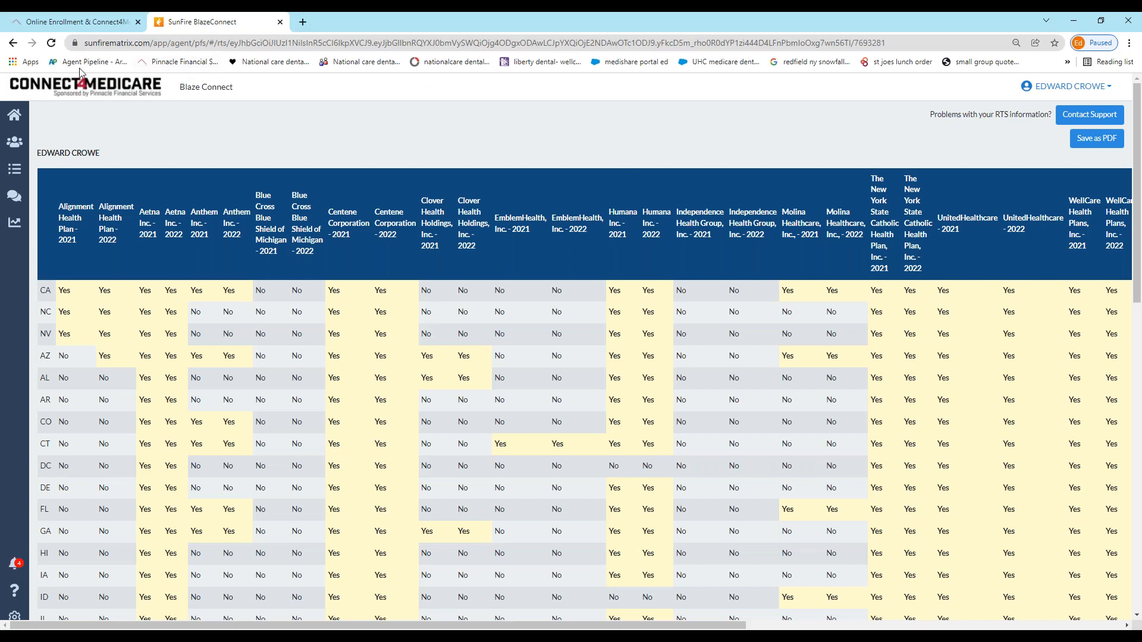
pyautogui.click(14, 119)
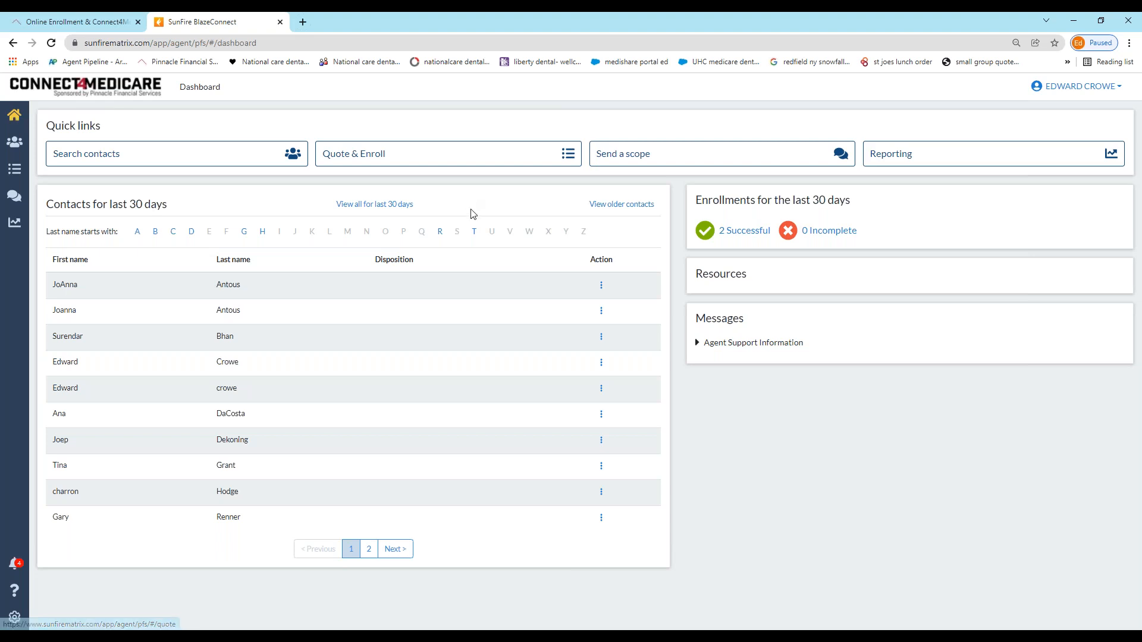
# Open the email version of the Scope of Sales Appointment form from Send a scope, review its fields, and go back
pyautogui.click(676, 161)
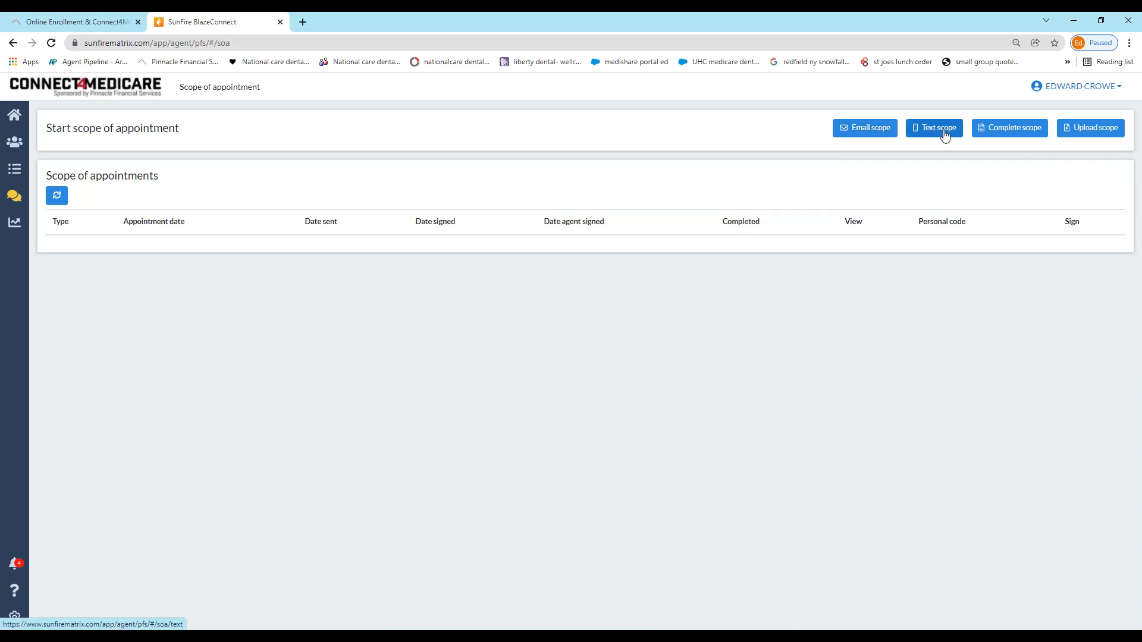
pyautogui.click(872, 132)
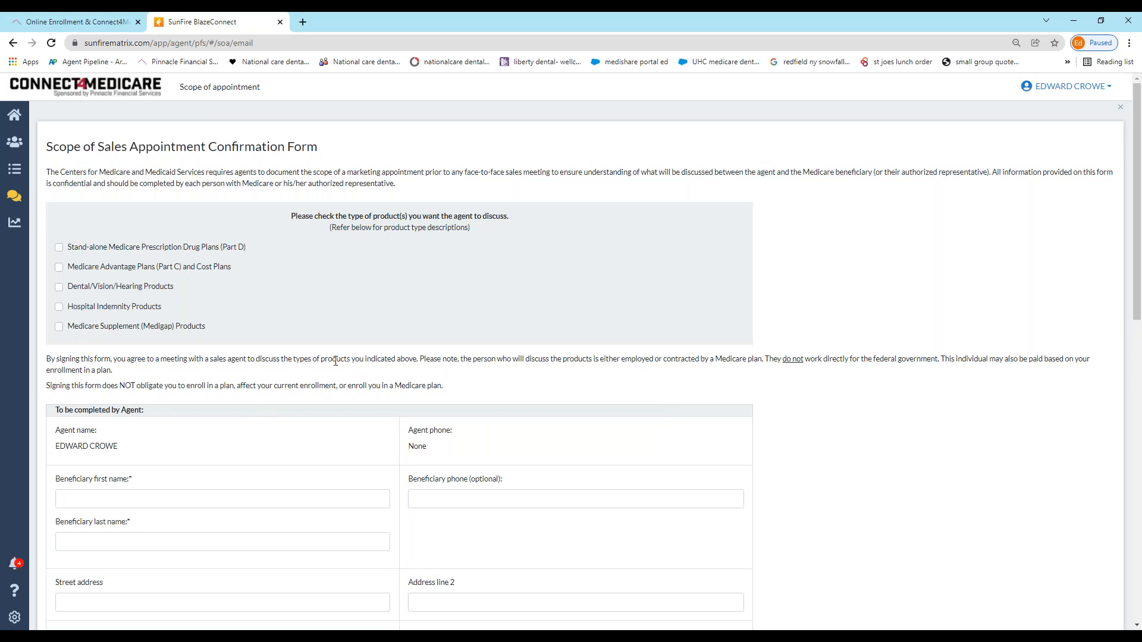
pyautogui.scroll(-9, 357, 401)
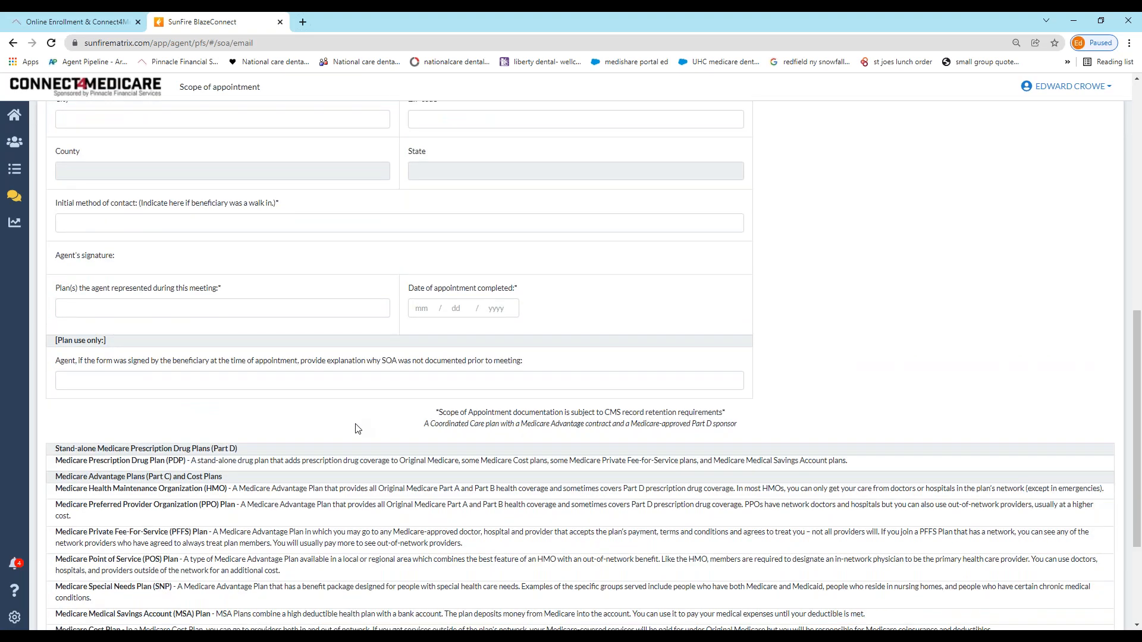
pyautogui.scroll(-3, 357, 428)
pyautogui.scroll(12, 357, 437)
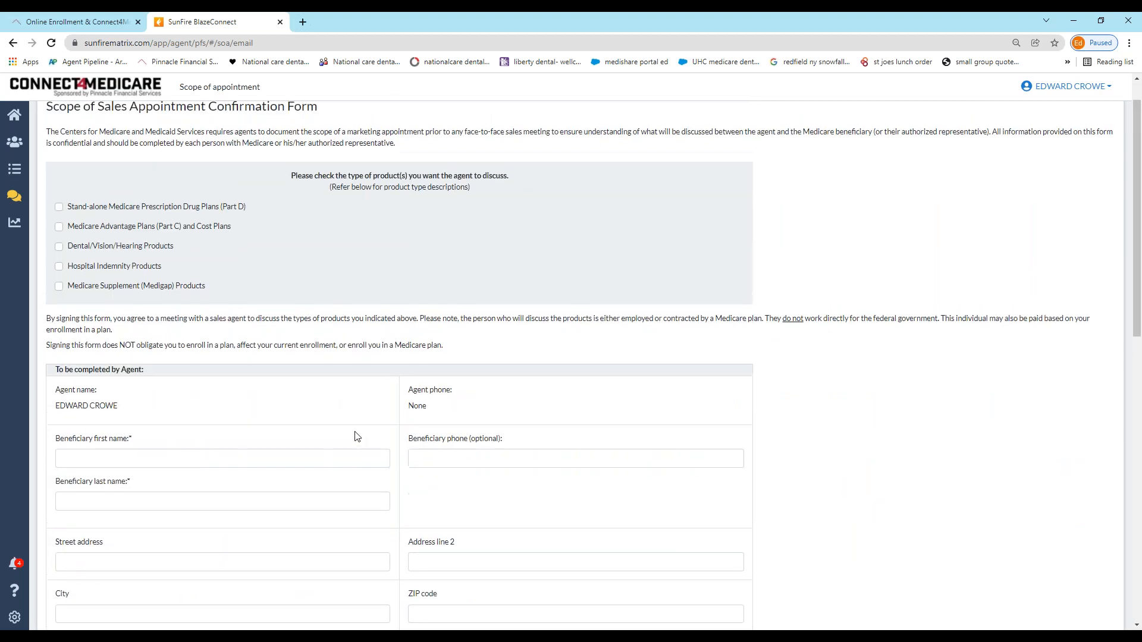
pyautogui.scroll(1, 357, 437)
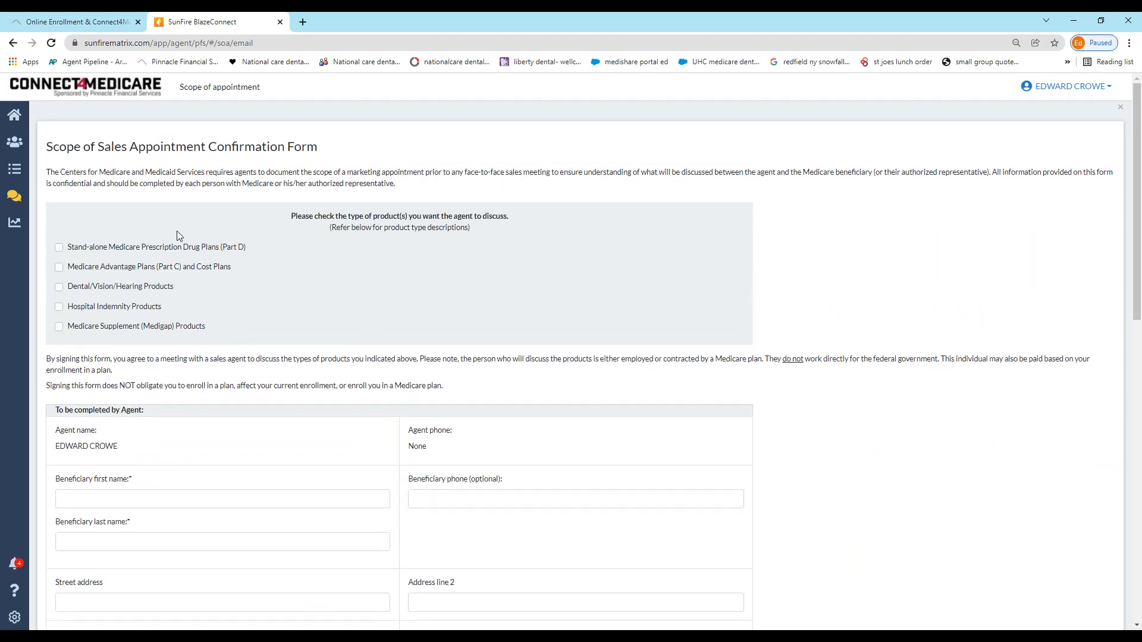
pyautogui.click(13, 43)
# Open the text version of the scope of appointment form, review its fields, and return to the dashboard
pyautogui.click(930, 129)
pyautogui.scroll(-12, 439, 384)
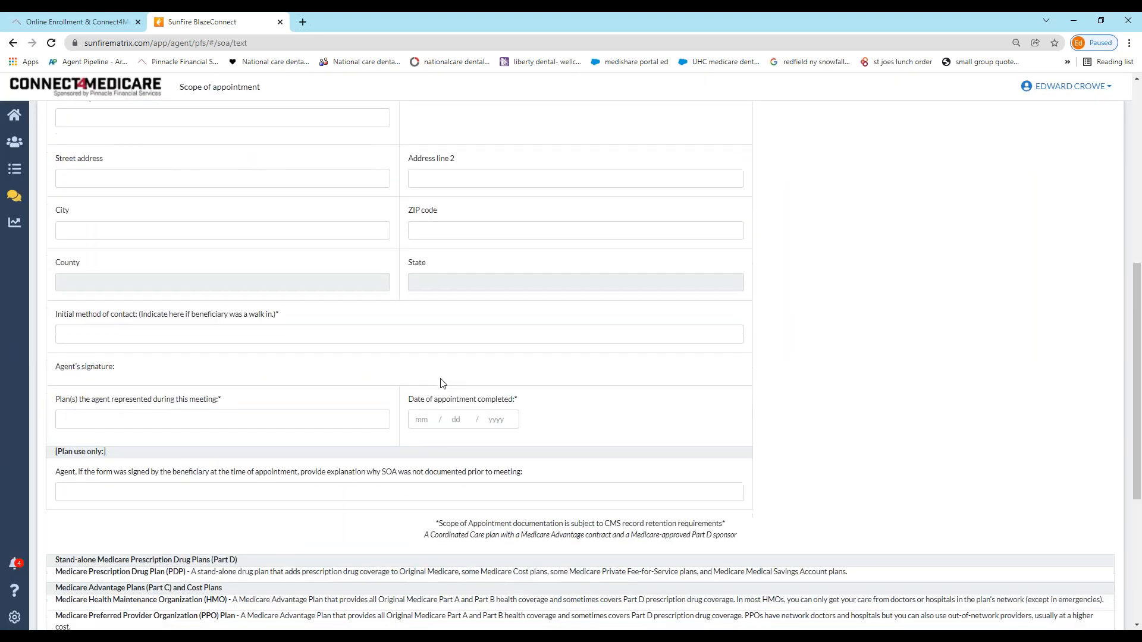
pyautogui.scroll(12, 440, 384)
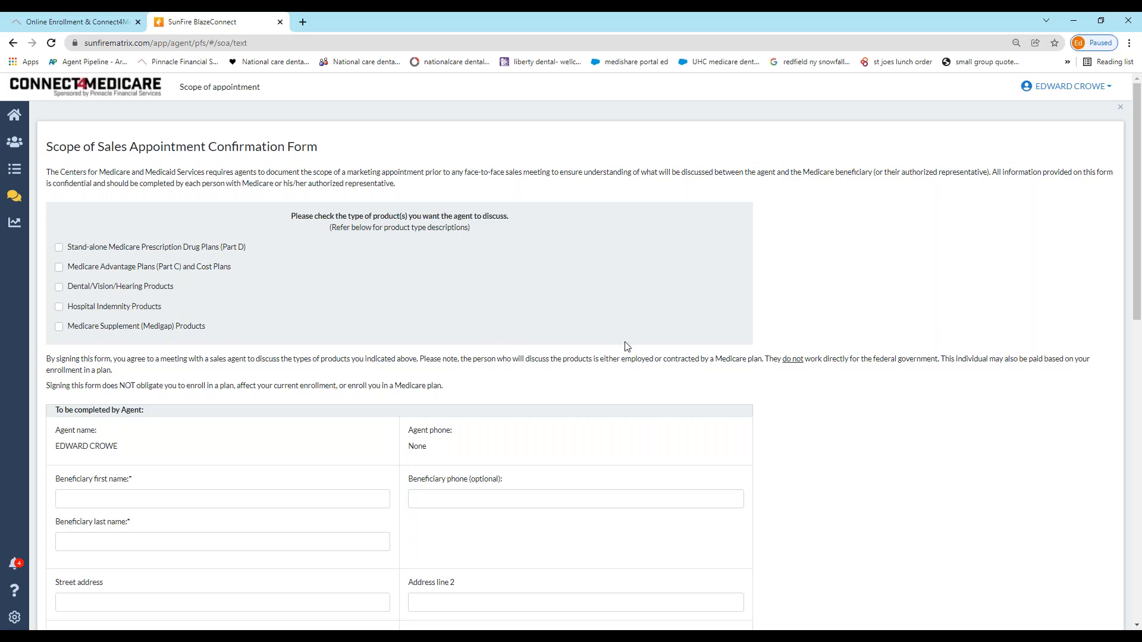
pyautogui.click(13, 43)
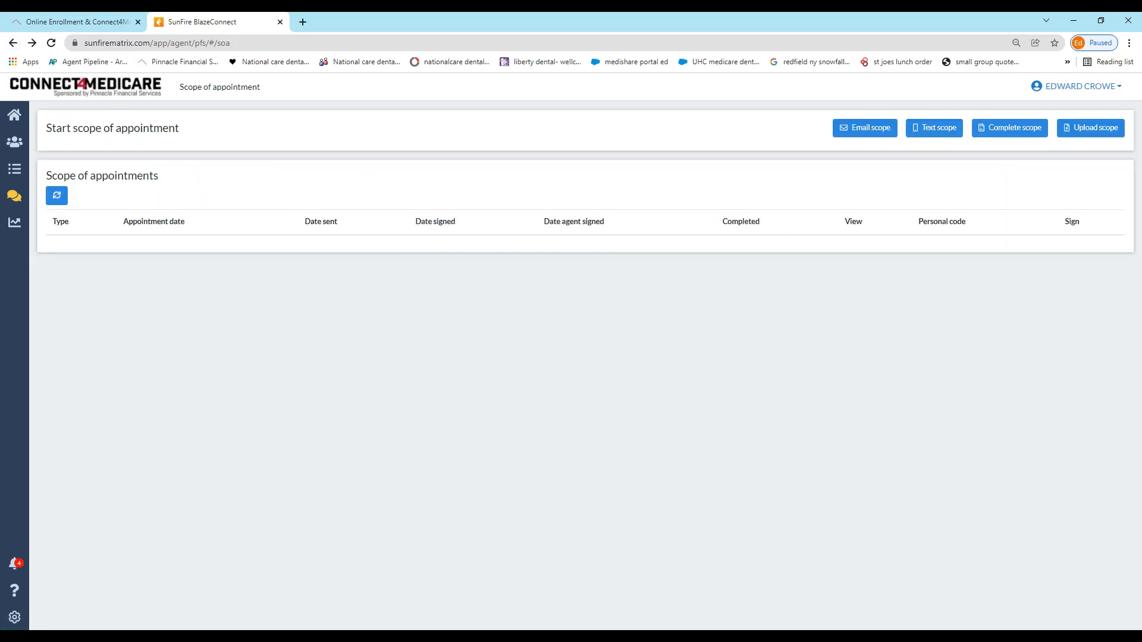
pyautogui.click(14, 116)
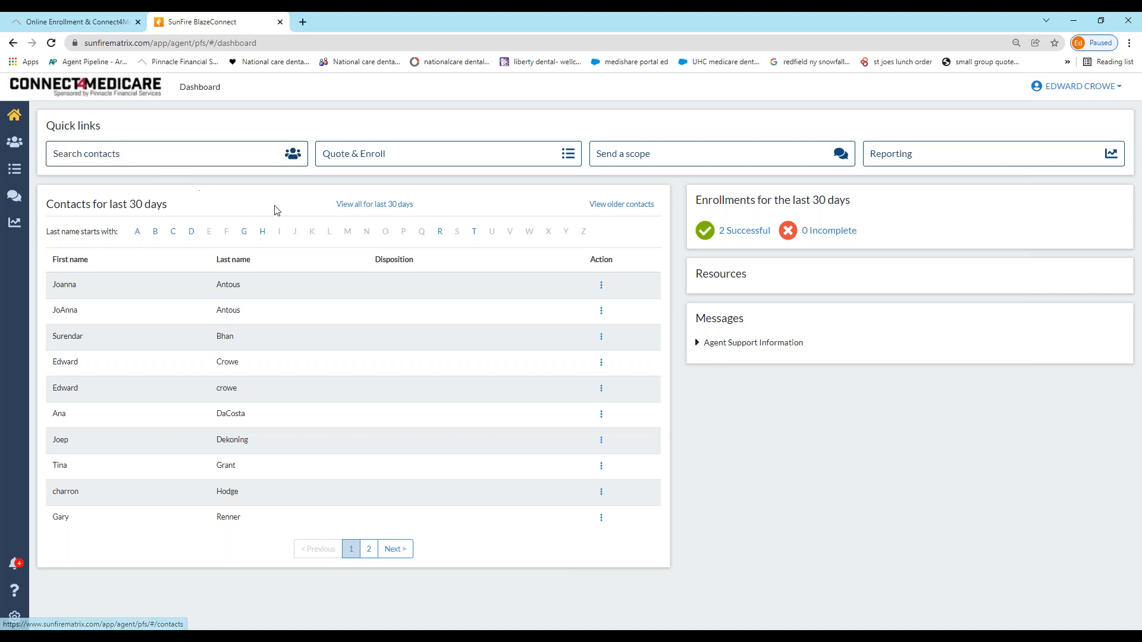
# Start a Quote & Enroll customer profile and fill in the new contact's first and last name
pyautogui.click(441, 154)
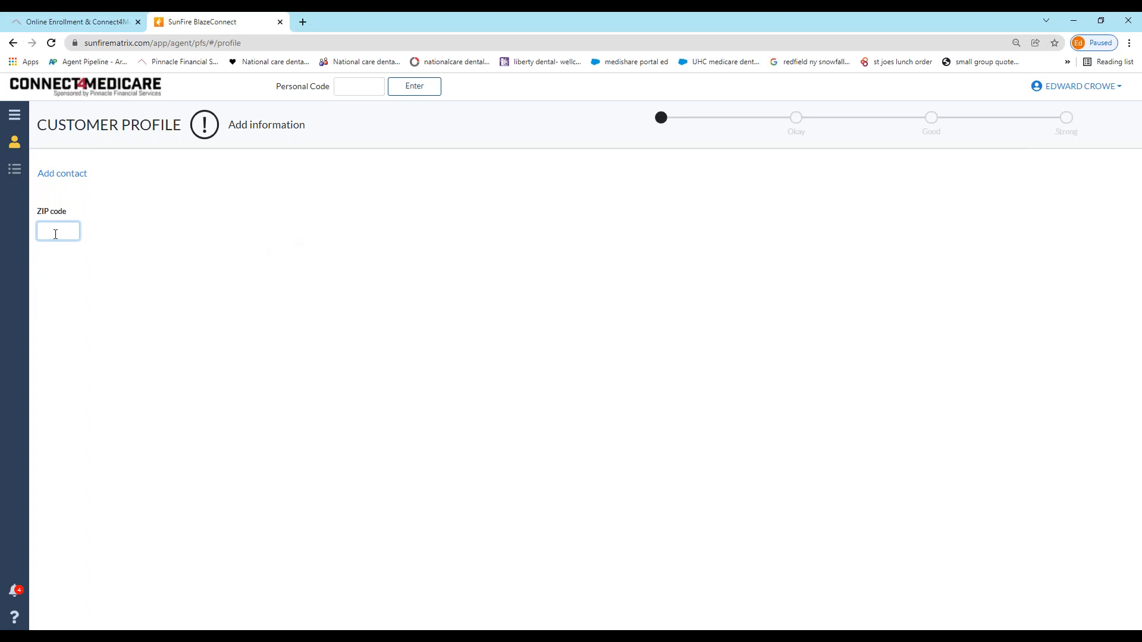
pyautogui.click(57, 174)
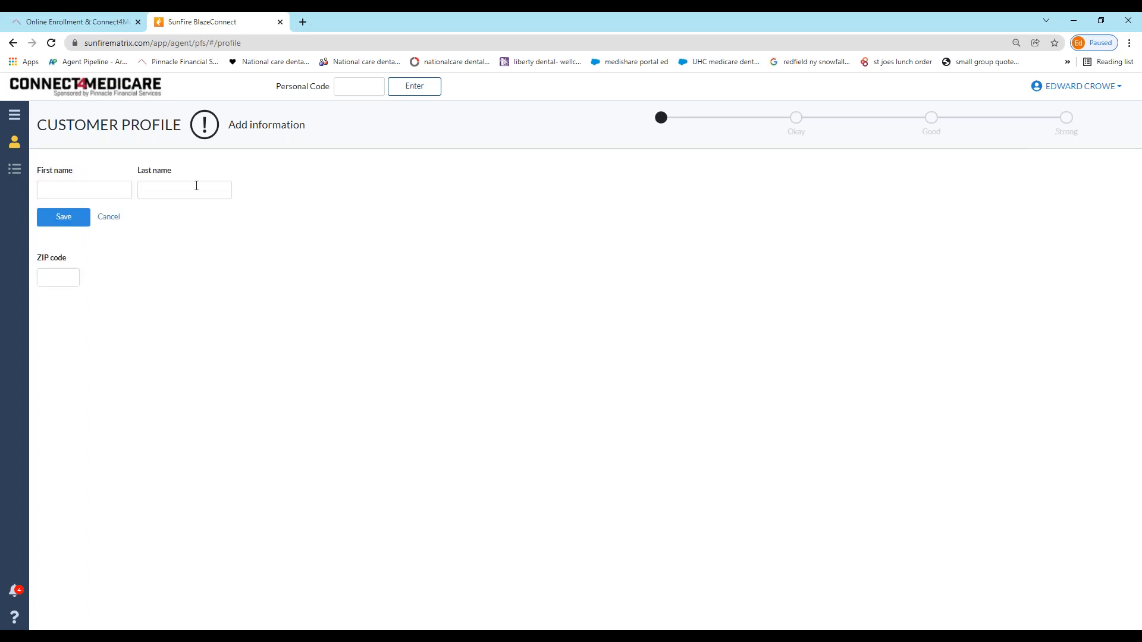
pyautogui.click(97, 191)
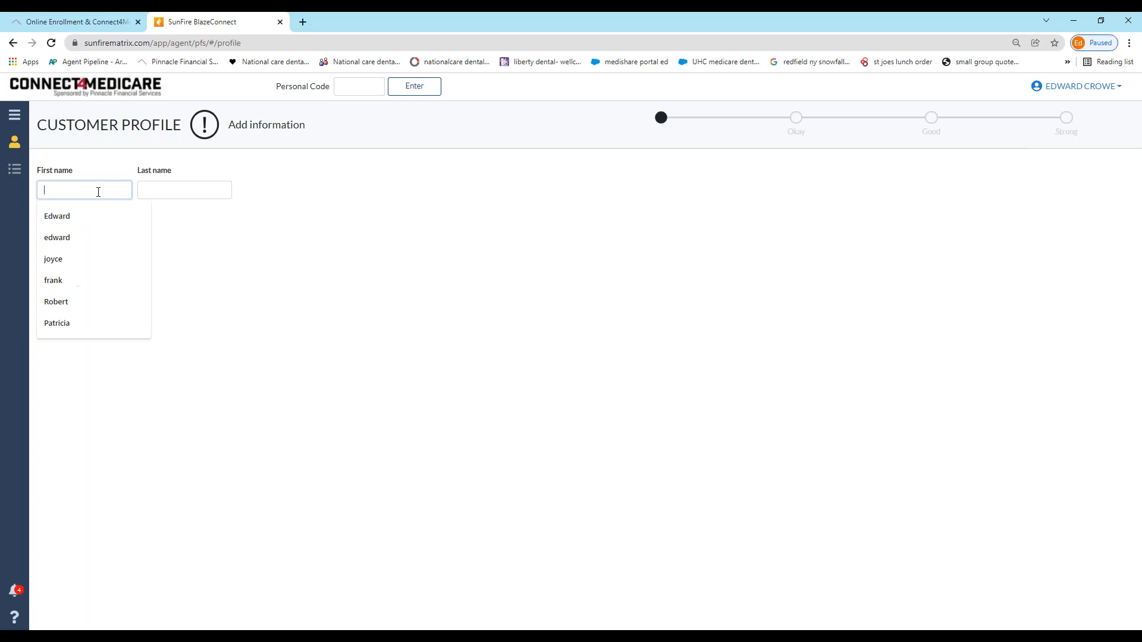
pyautogui.click(60, 219)
pyautogui.click(175, 192)
pyautogui.write('crowe')
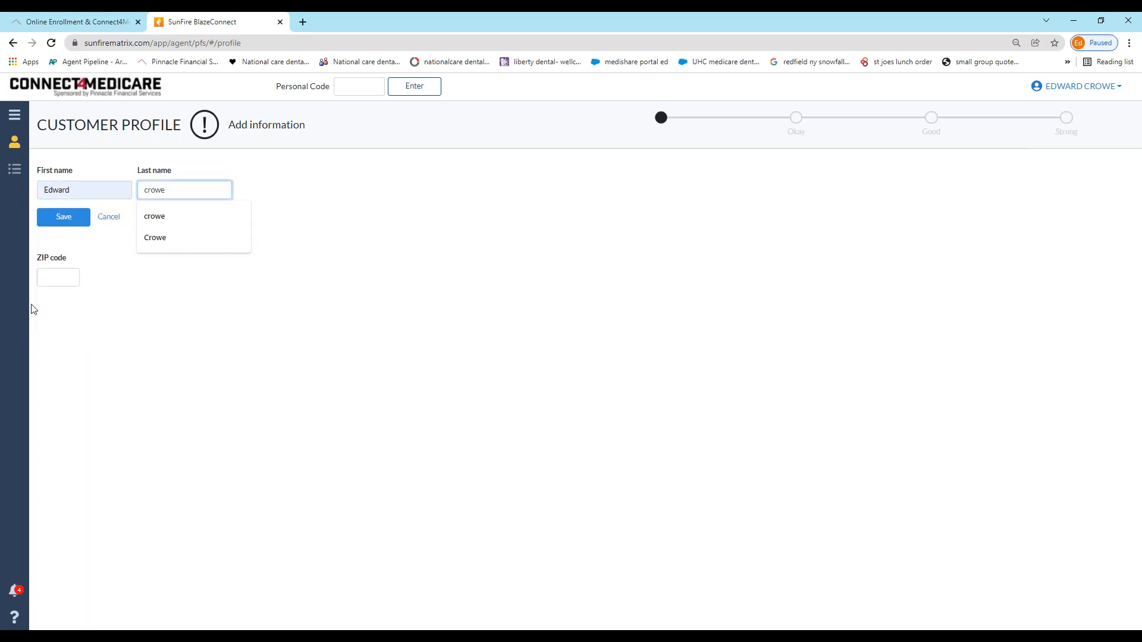
# Enter ZIP code 06804 in the customer profile and show all plans for it
pyautogui.click(66, 279)
pyautogui.write('06804')
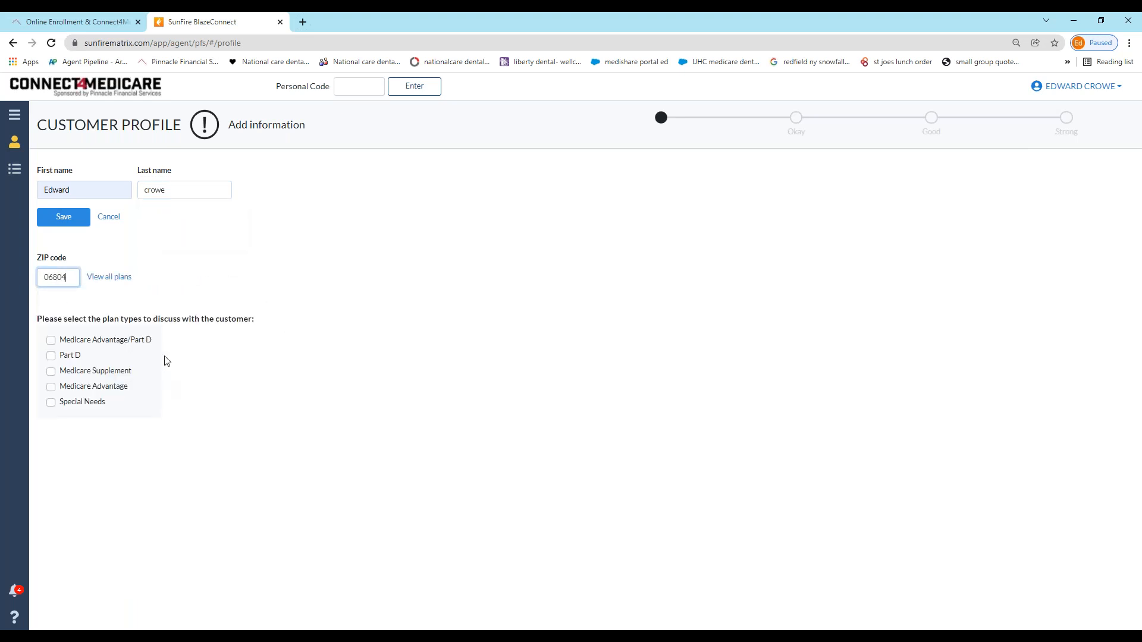
pyautogui.click(110, 278)
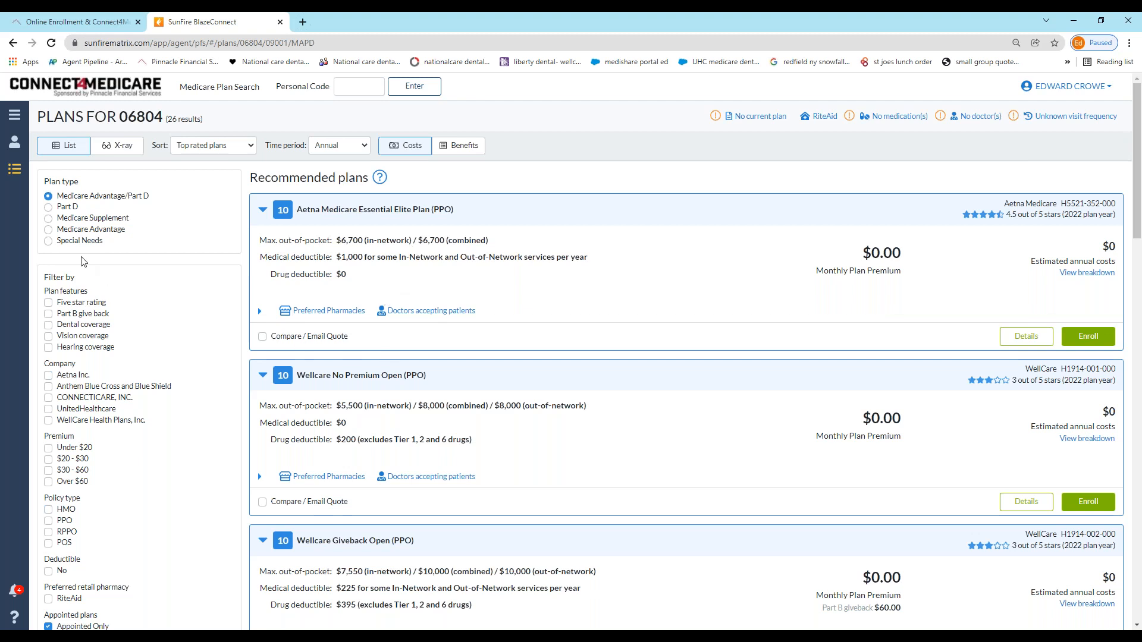
# Switch the plan results to the Part D plan type, followed by the Special Needs plan type
pyautogui.click(48, 208)
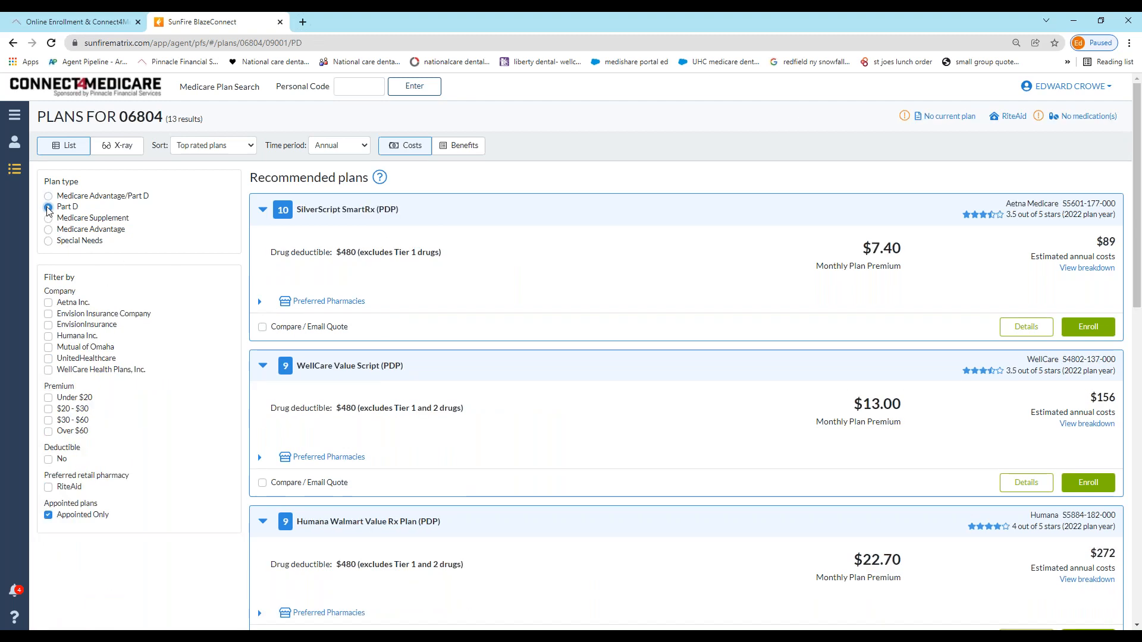
pyautogui.click(49, 241)
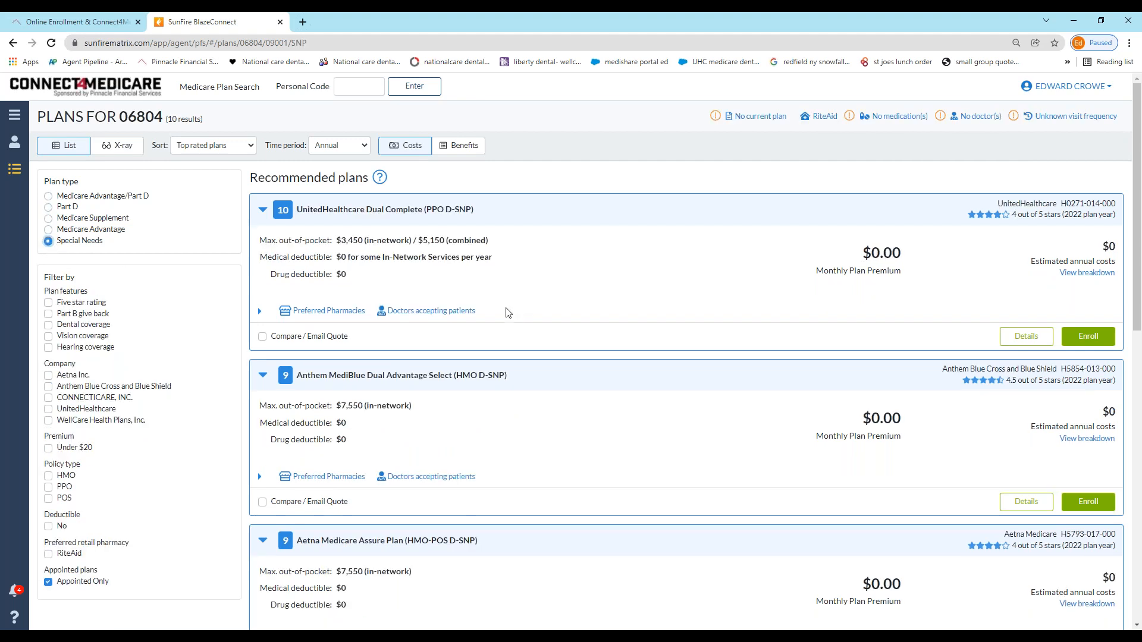
# Switch the plan results to the Medicare Advantage/Part D plan type and review the available filters
pyautogui.click(48, 197)
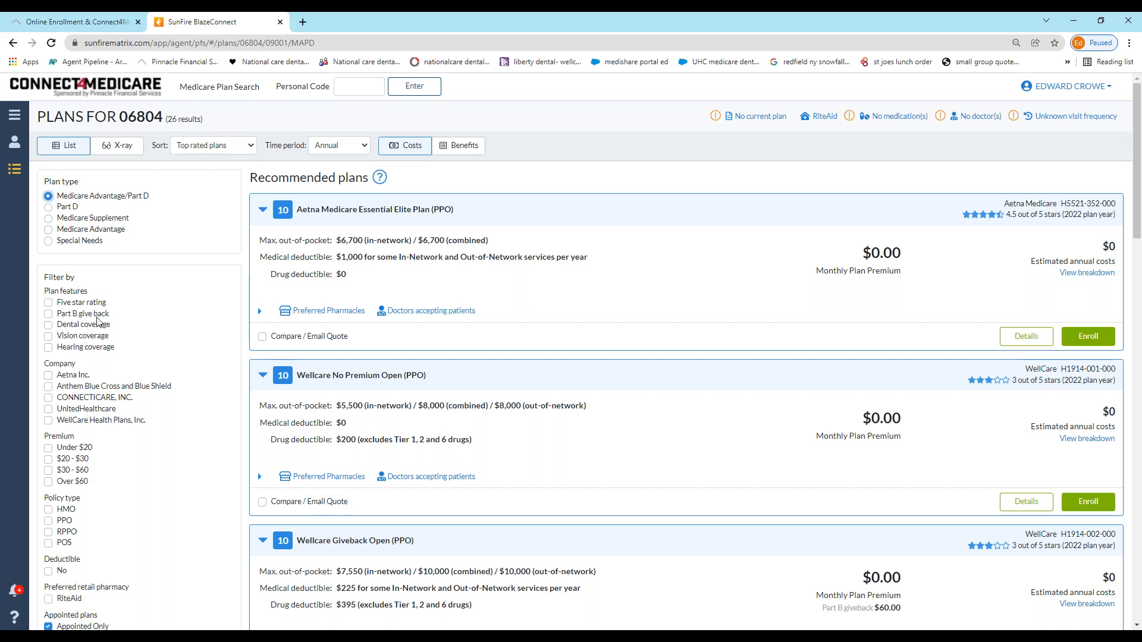
pyautogui.scroll(-2, 98, 386)
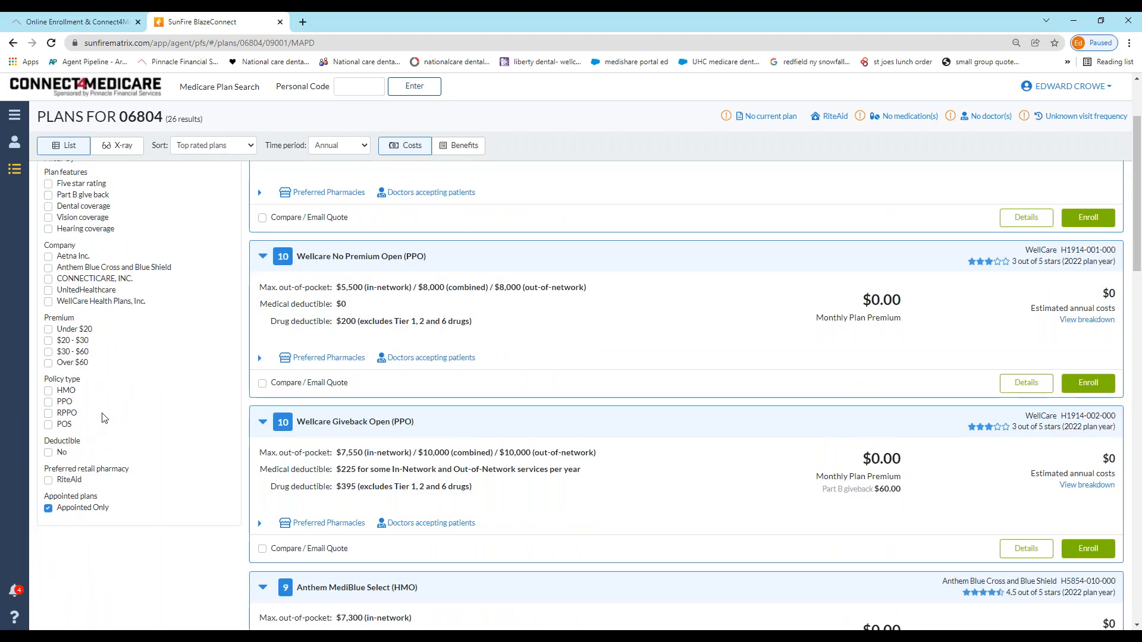
pyautogui.scroll(2, 102, 418)
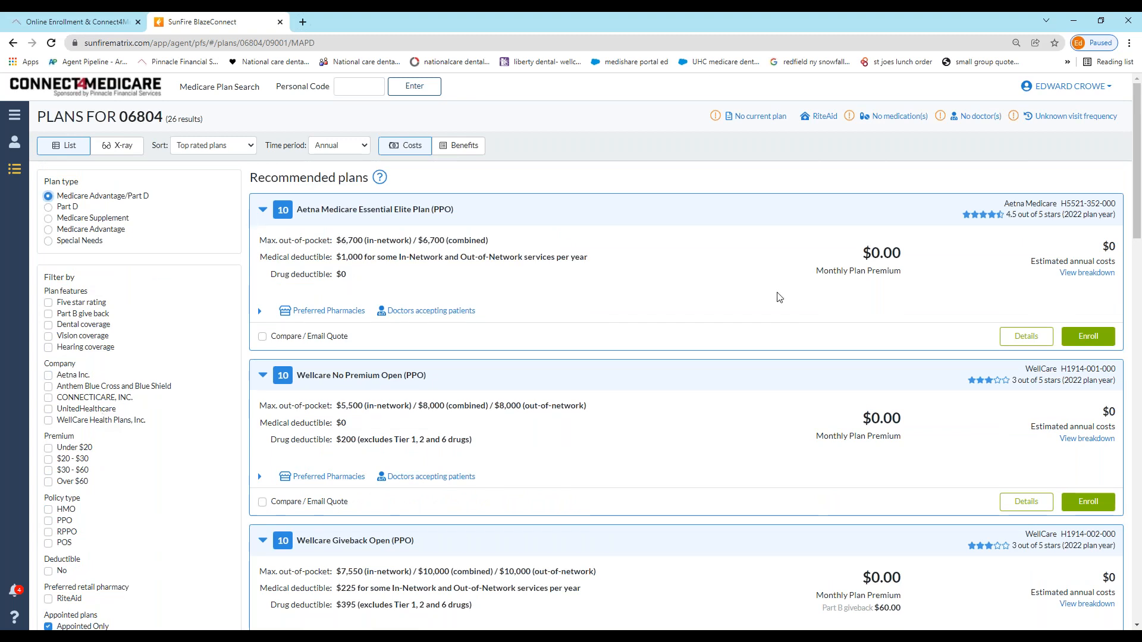
# Select the Aetna Medicare Essential Elite Plan (PPO) and Wellcare No Premium Open (PPO) for comparison
pyautogui.click(262, 337)
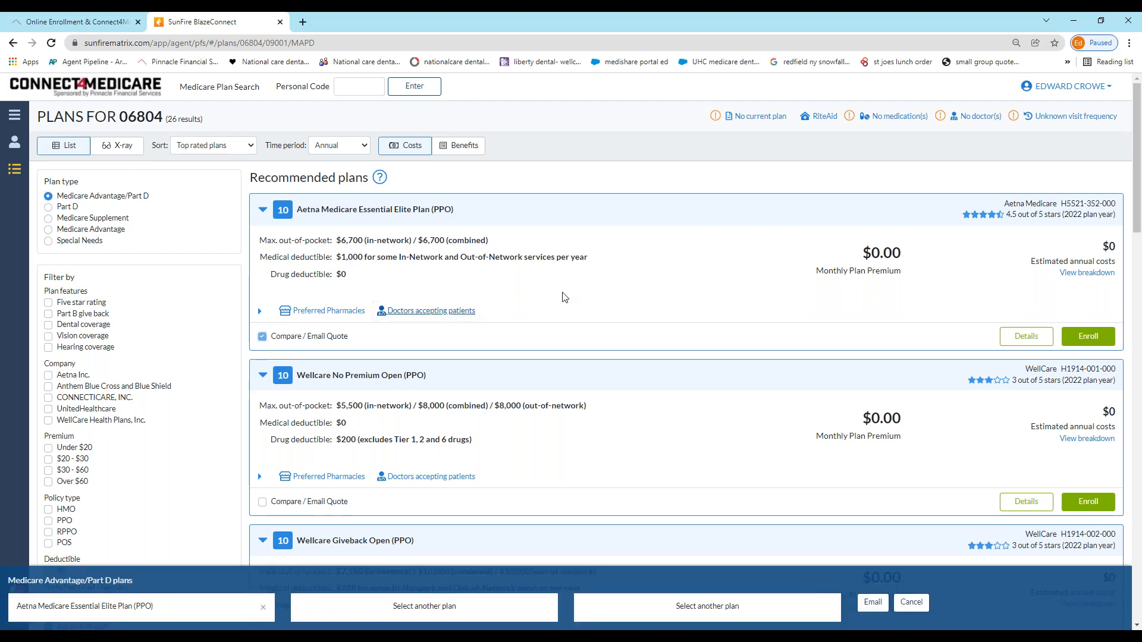
pyautogui.scroll(-2, 565, 298)
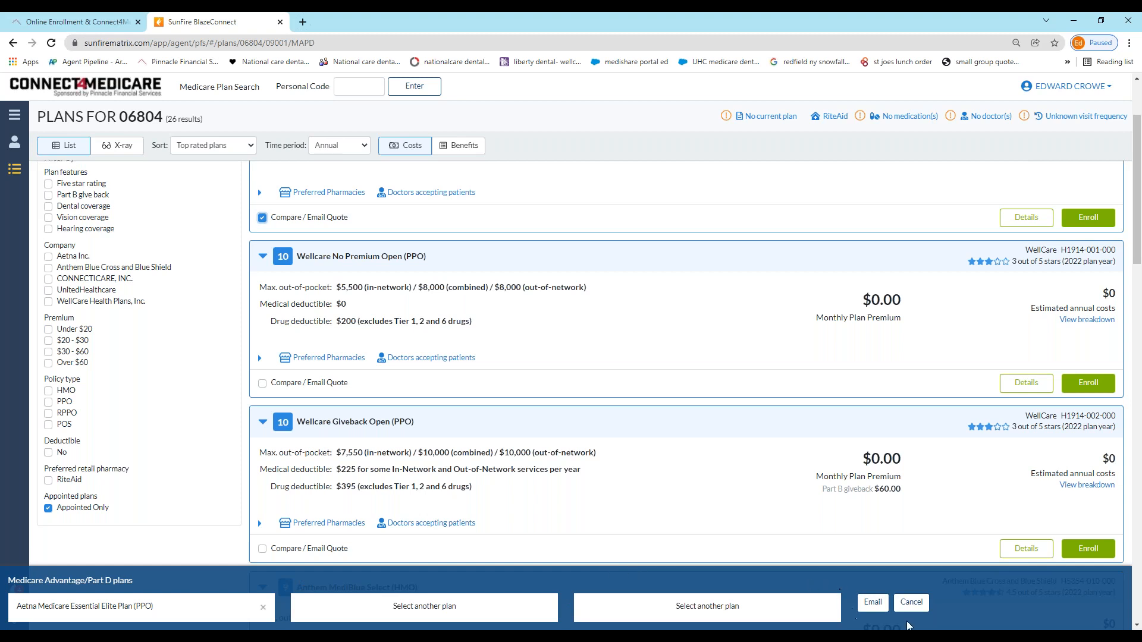
pyautogui.scroll(2, 469, 359)
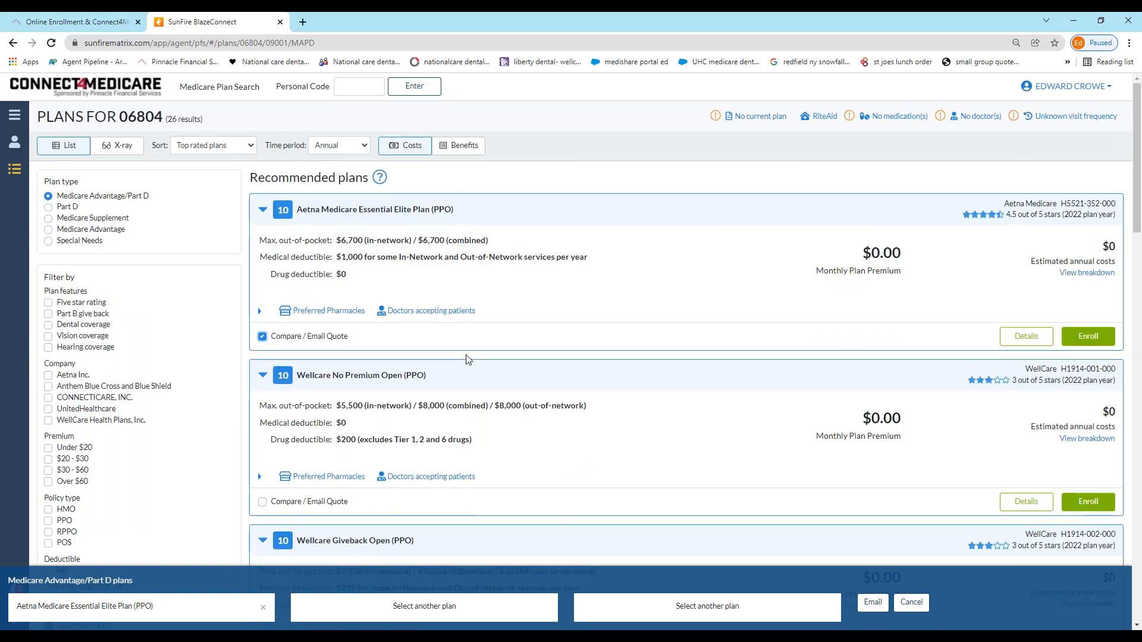
pyautogui.scroll(-2, 469, 360)
pyautogui.click(262, 383)
# Add Anthem MediBlue Access Select (PPO) as the third plan and open the side-by-side comparison
pyautogui.scroll(-4, 476, 327)
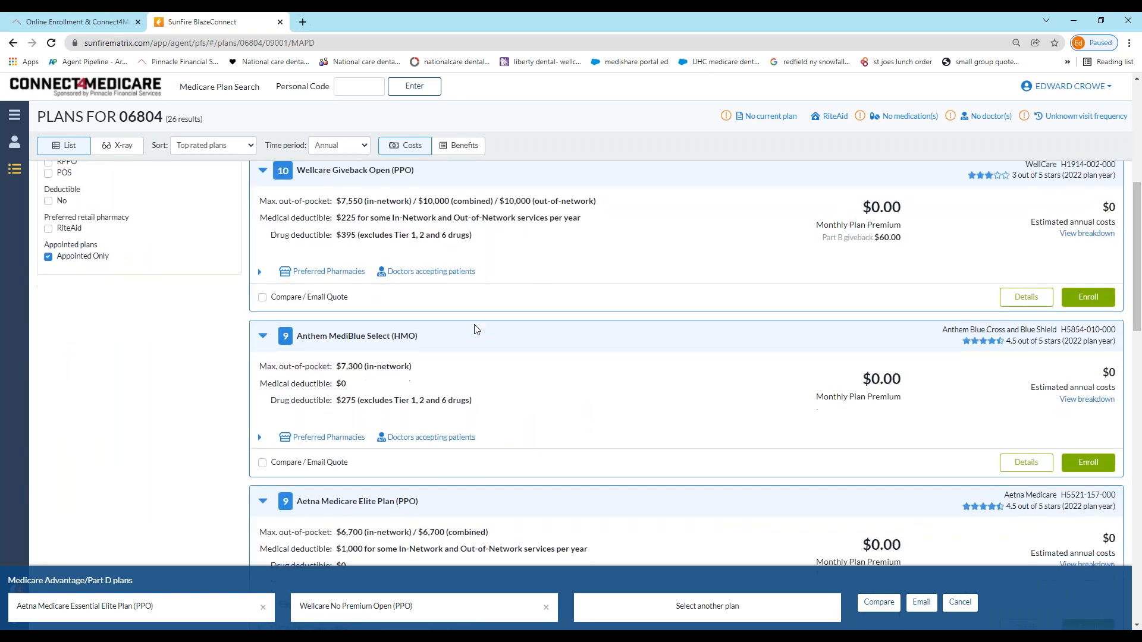
pyautogui.scroll(-1, 476, 329)
pyautogui.scroll(3, 476, 329)
pyautogui.scroll(-4, 476, 329)
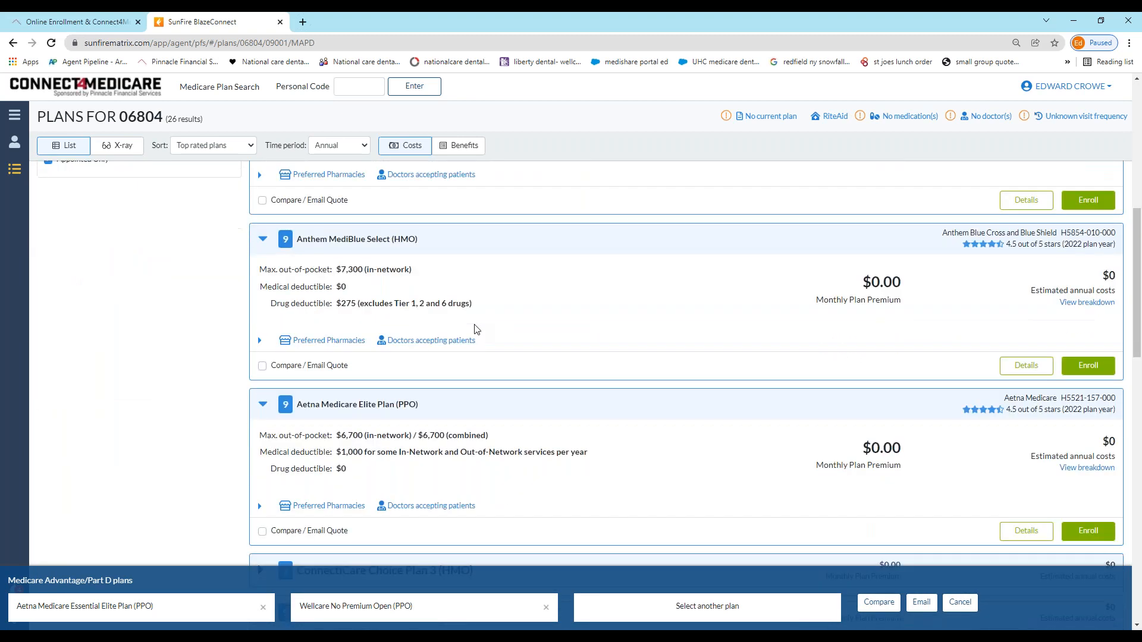
pyautogui.scroll(-4, 475, 328)
pyautogui.scroll(-2, 357, 330)
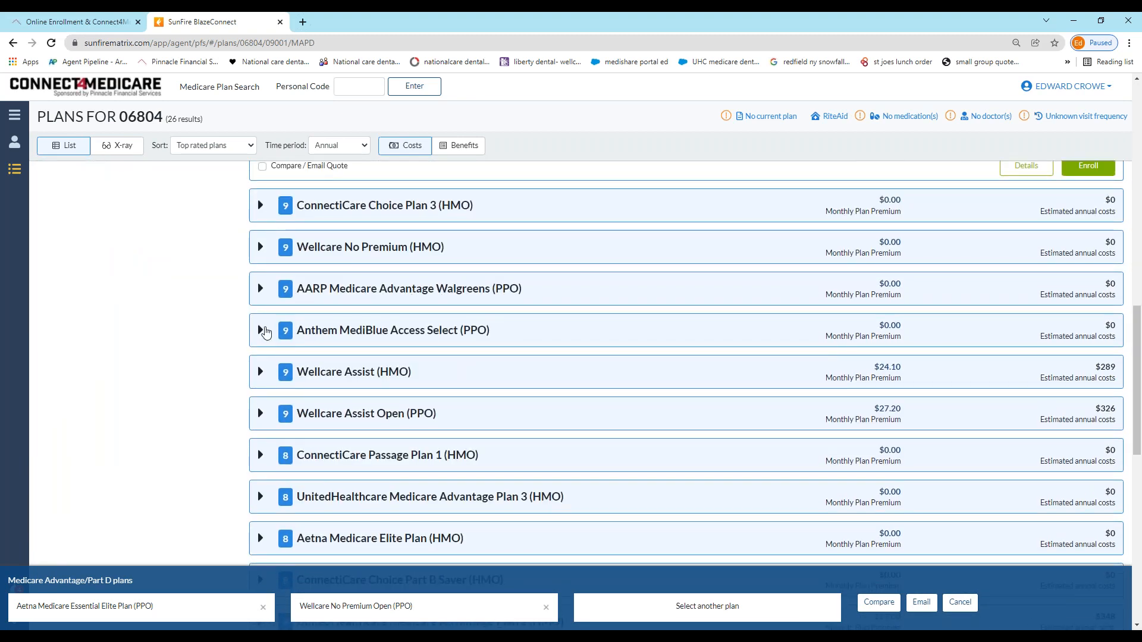
pyautogui.click(261, 331)
pyautogui.click(262, 471)
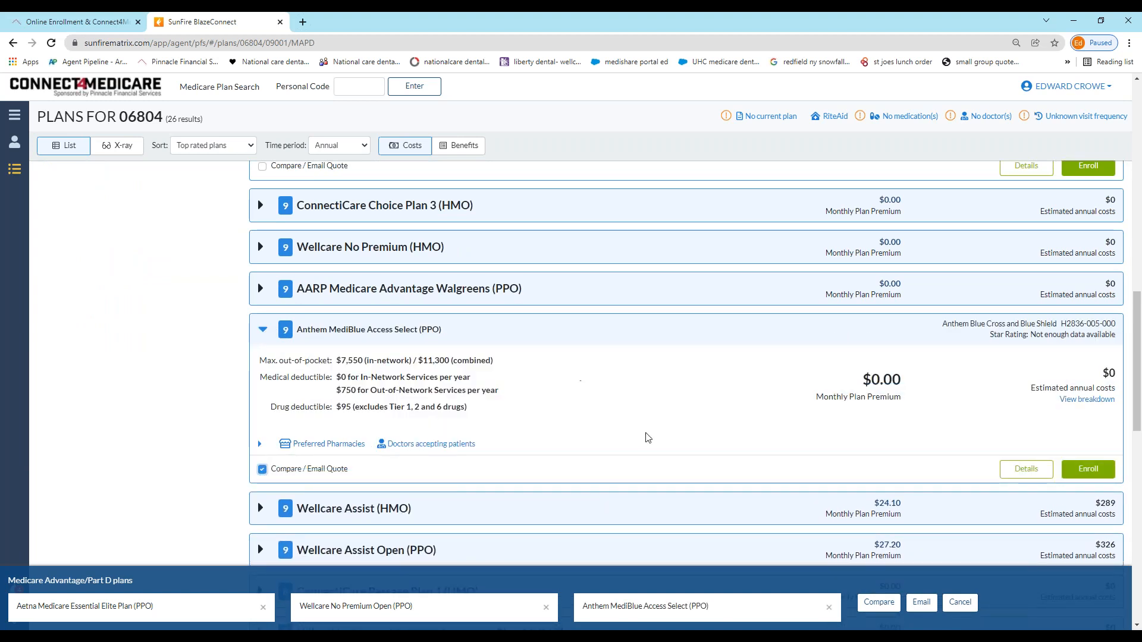
pyautogui.click(880, 605)
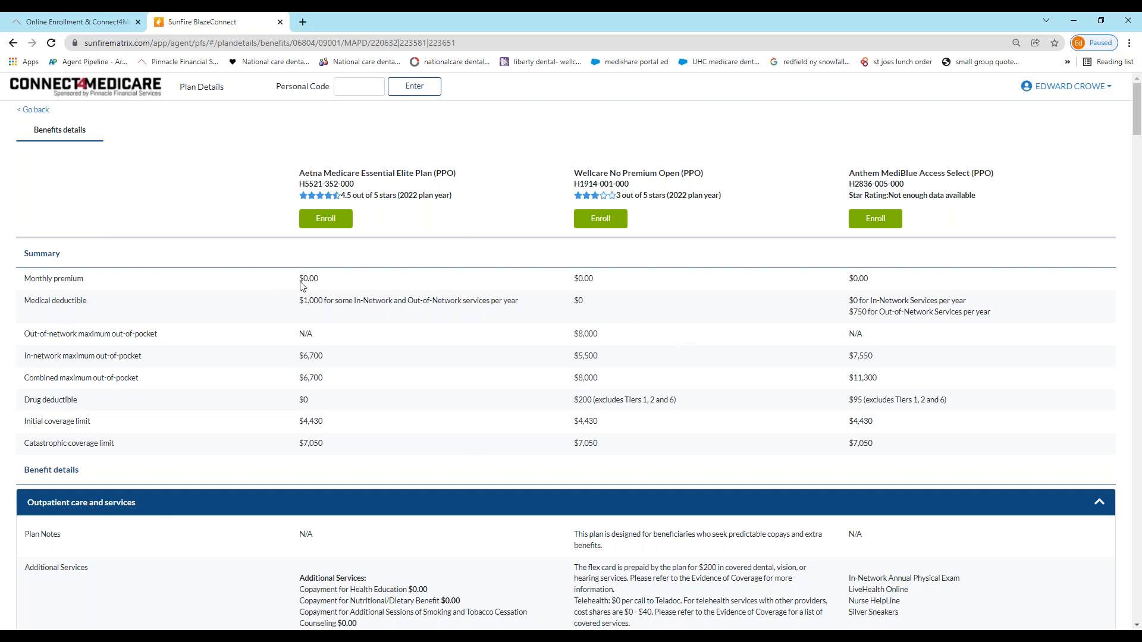
# Examine the three-plan comparison, covering outpatient and inpatient benefits, prescription drug tiers and the plan document links
pyautogui.scroll(-6, 460, 318)
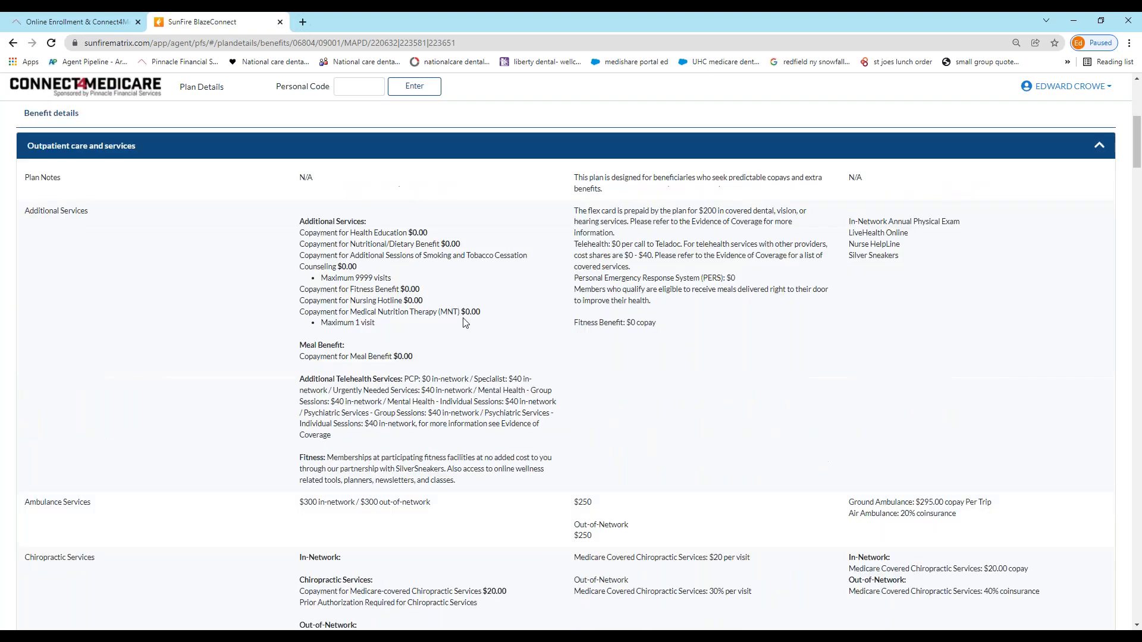
pyautogui.scroll(4, 468, 328)
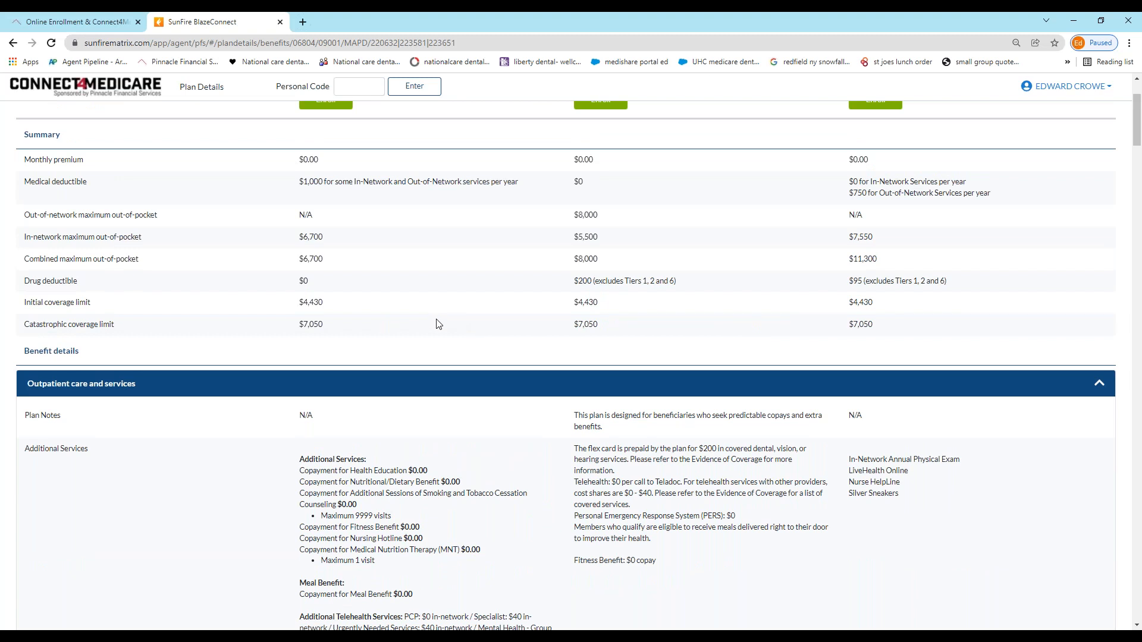
pyautogui.scroll(-4, 446, 320)
pyautogui.scroll(-5, 445, 321)
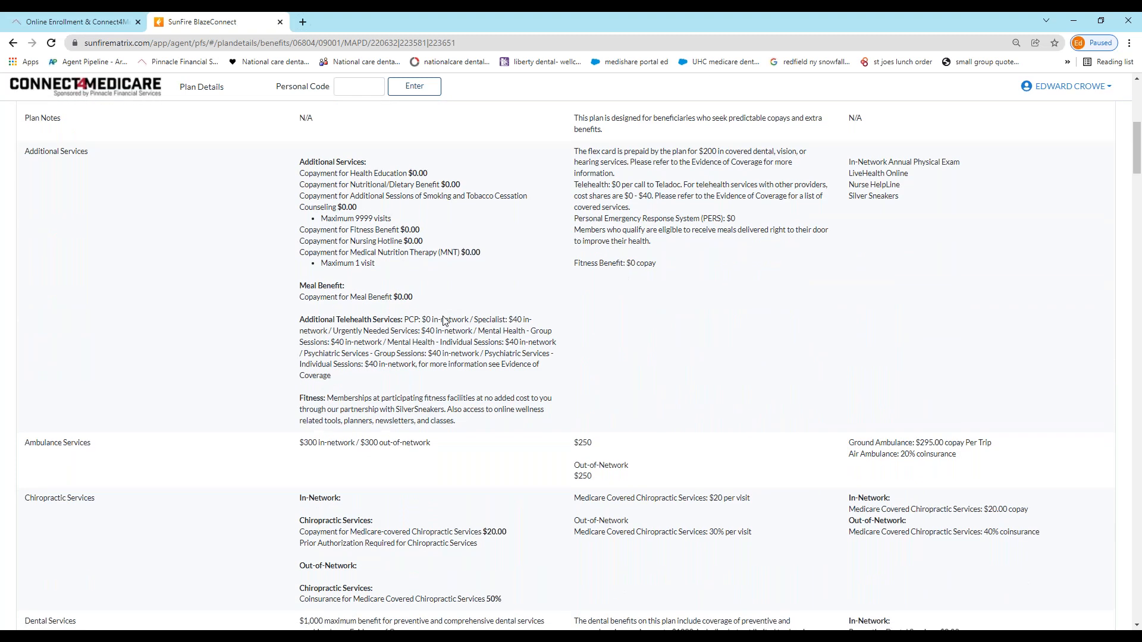
pyautogui.scroll(-4, 562, 366)
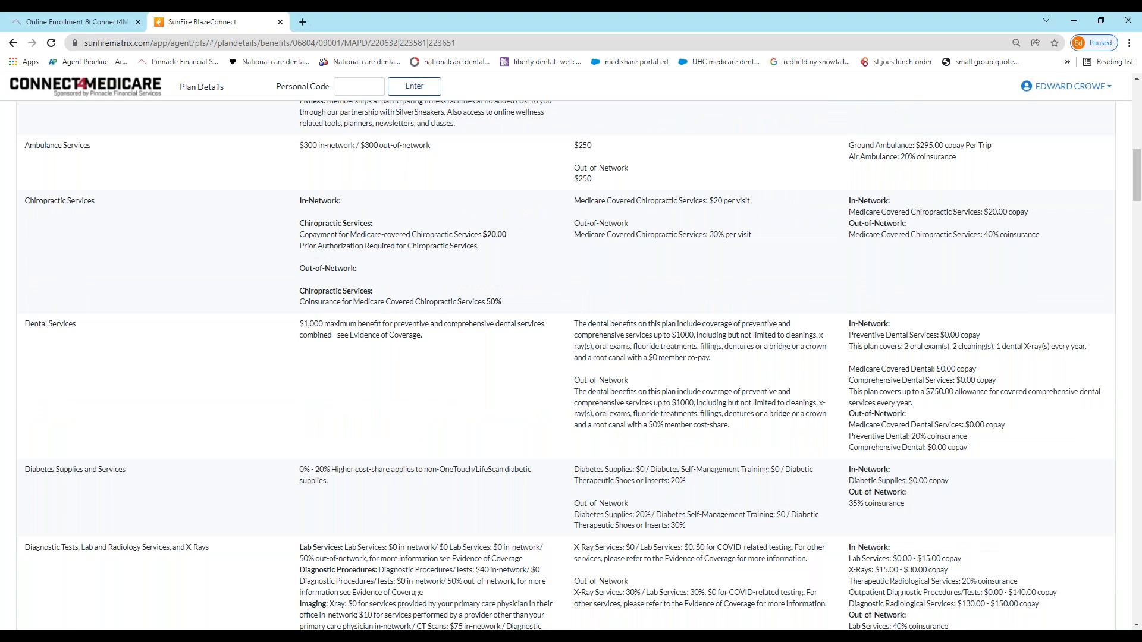
pyautogui.scroll(1, 562, 366)
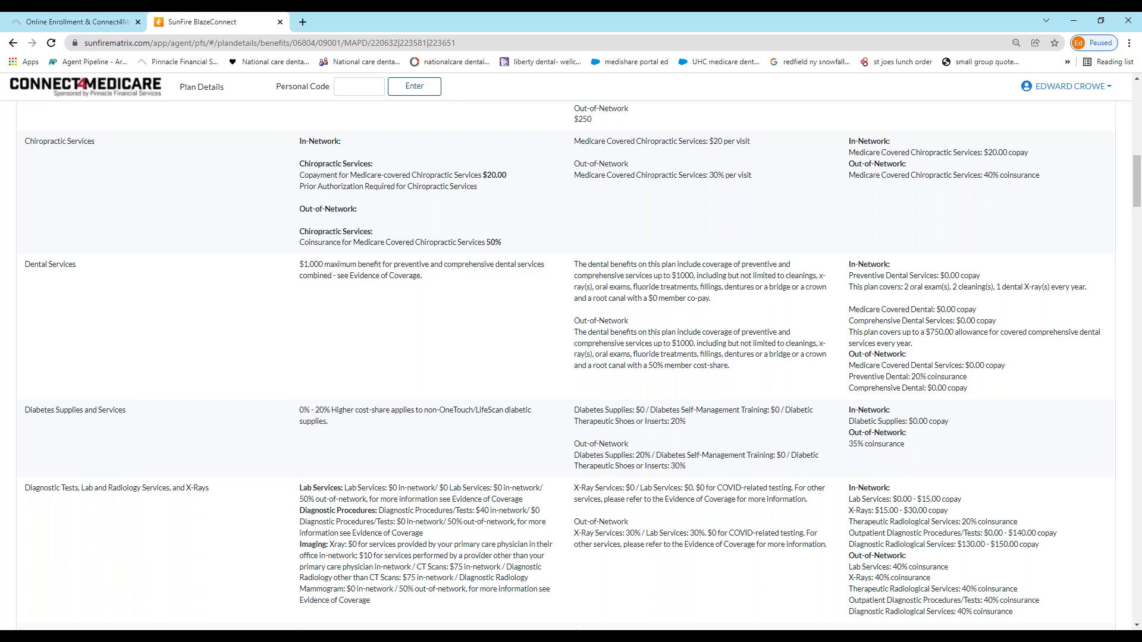
pyautogui.scroll(-7, 329, 300)
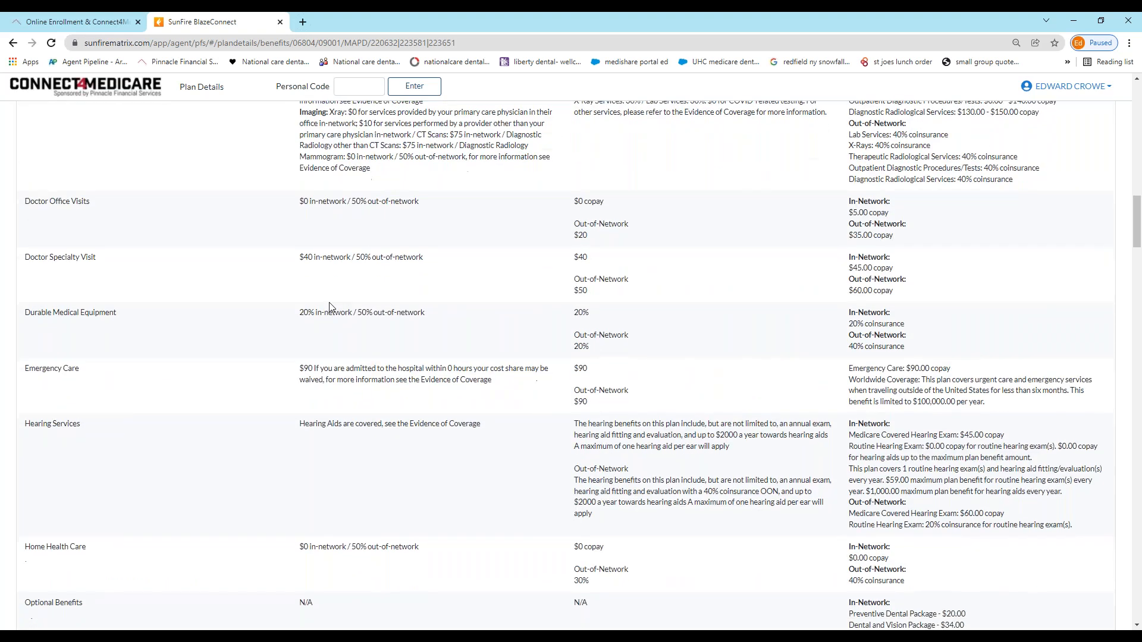
pyautogui.scroll(-5, 330, 306)
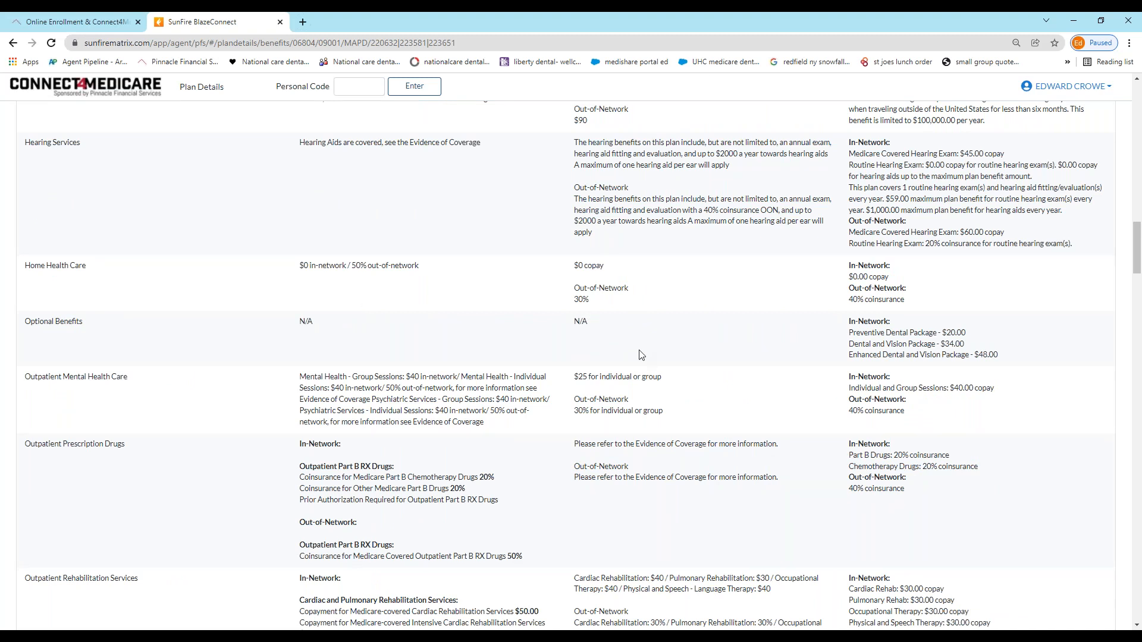
pyautogui.scroll(-4, 641, 355)
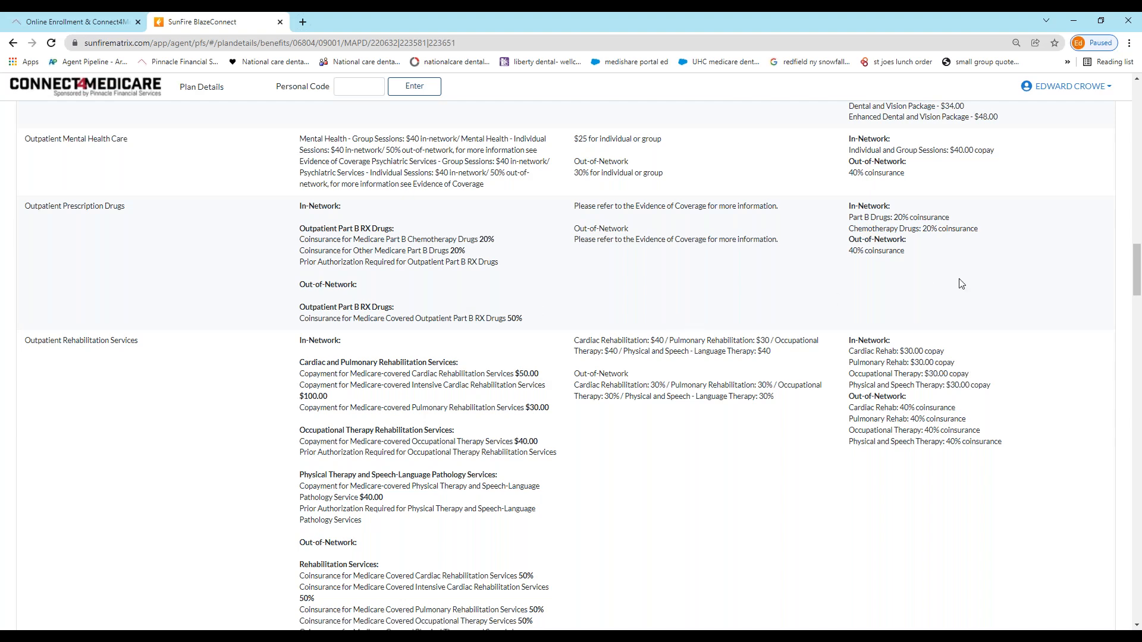
pyautogui.scroll(-6, 697, 365)
pyautogui.scroll(-20, 697, 365)
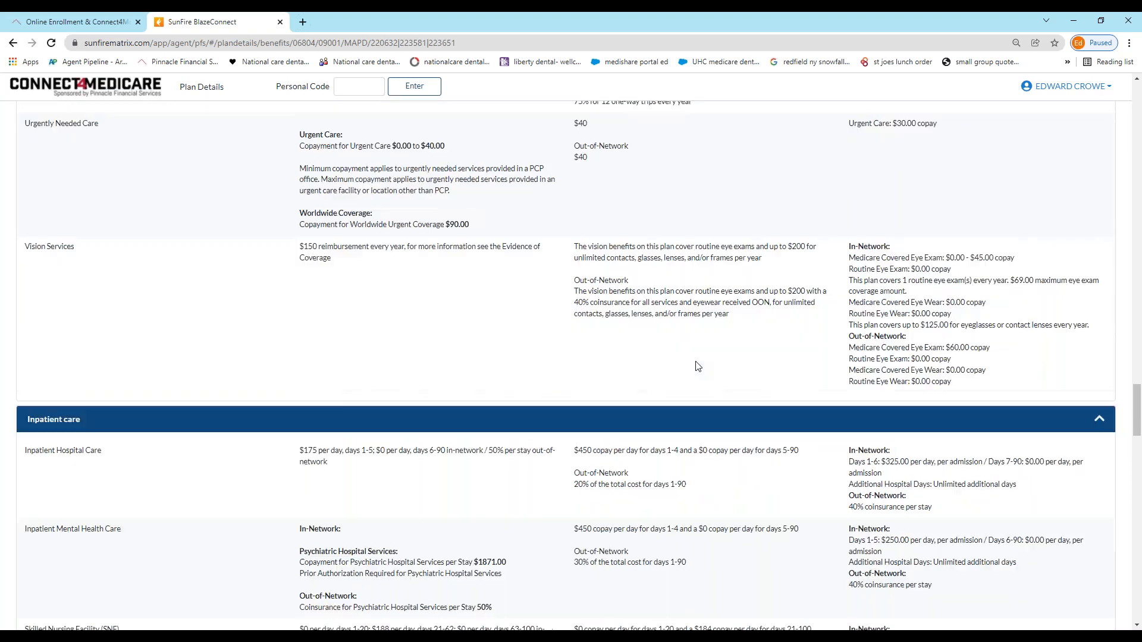
pyautogui.scroll(-8, 698, 366)
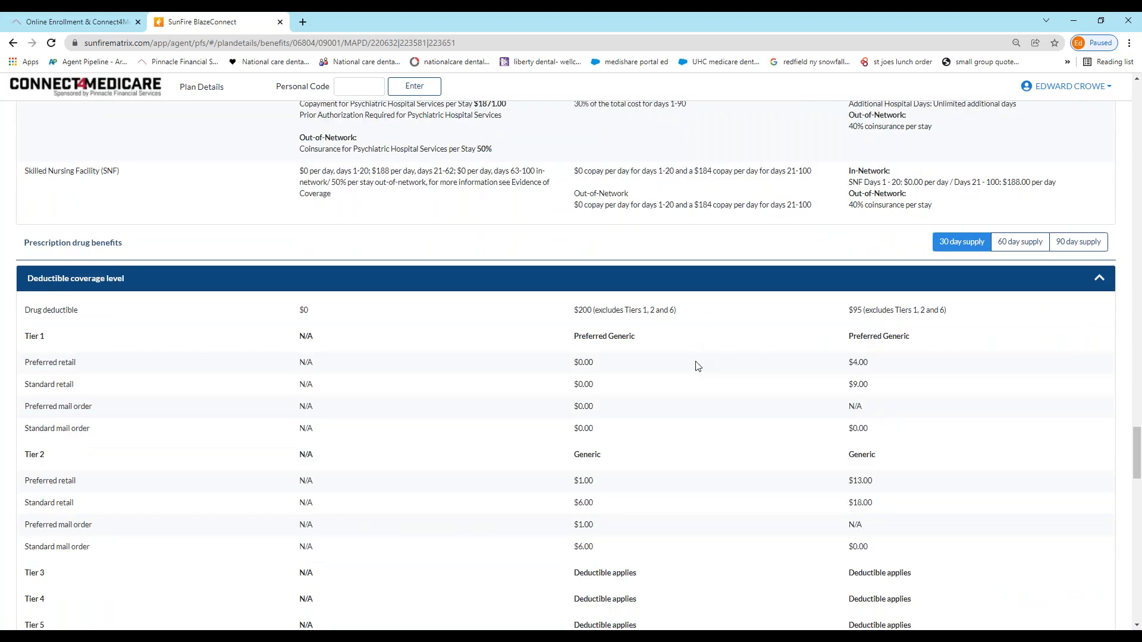
pyautogui.scroll(-20, 699, 366)
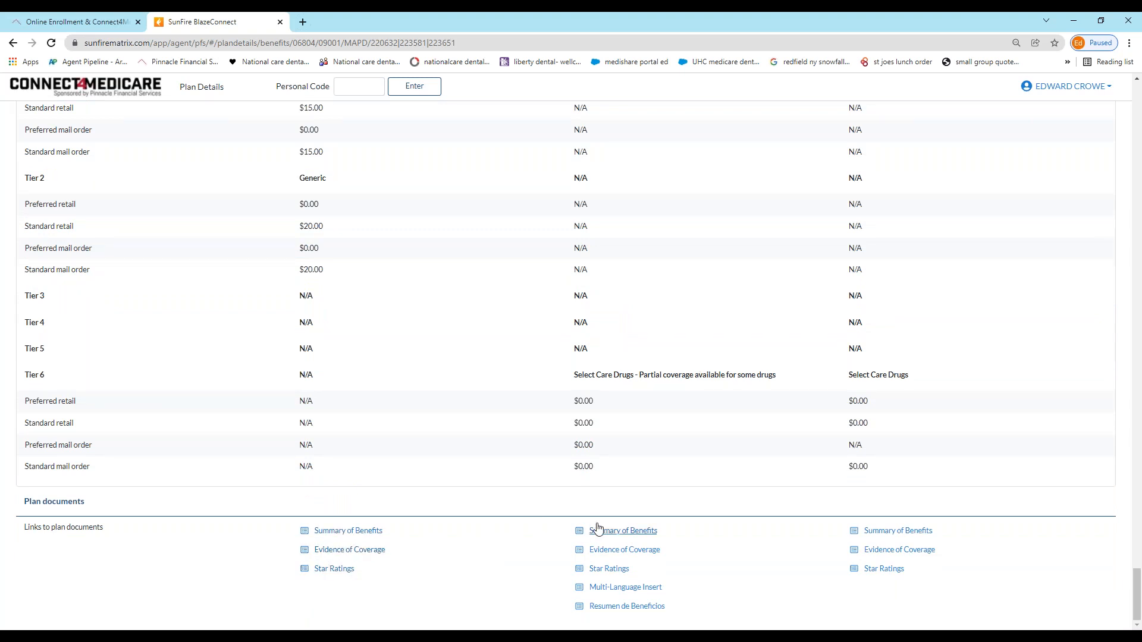
pyautogui.scroll(15, 688, 441)
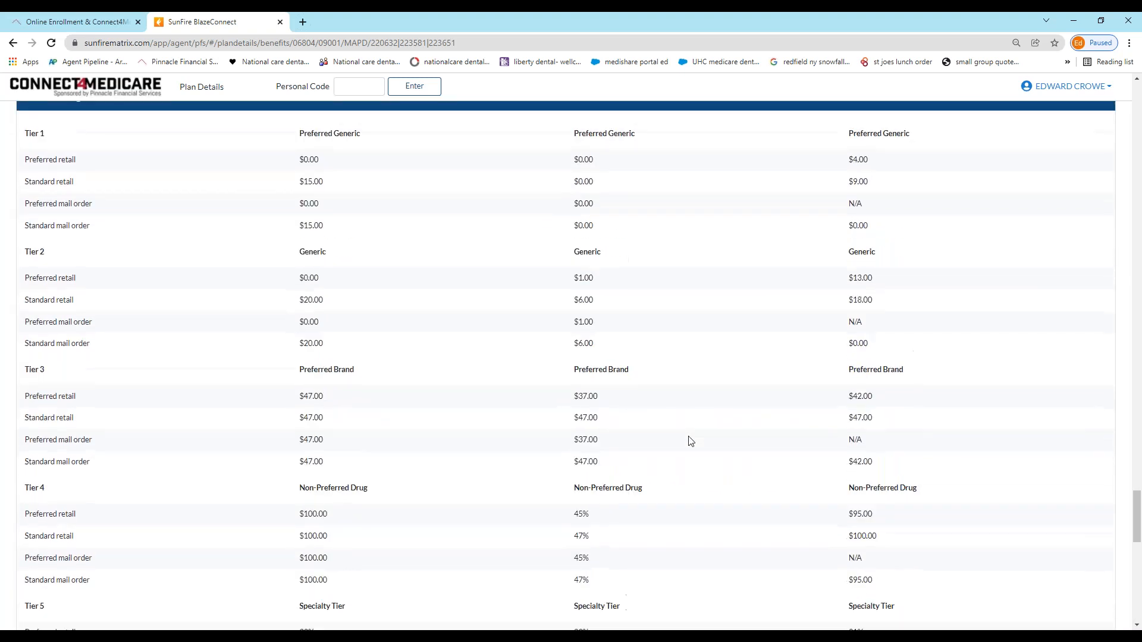
pyautogui.scroll(20, 690, 441)
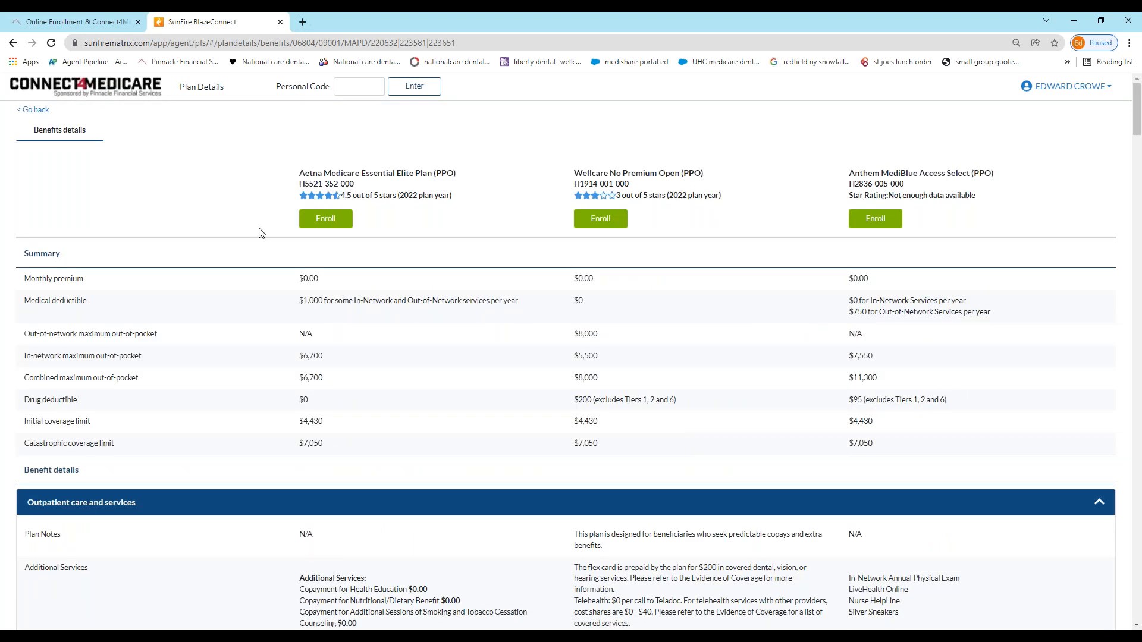
# Open the enrollment form for the Aetna Medicare Essential Elite Plan (PPO) and review its applicant information fields
pyautogui.click(331, 226)
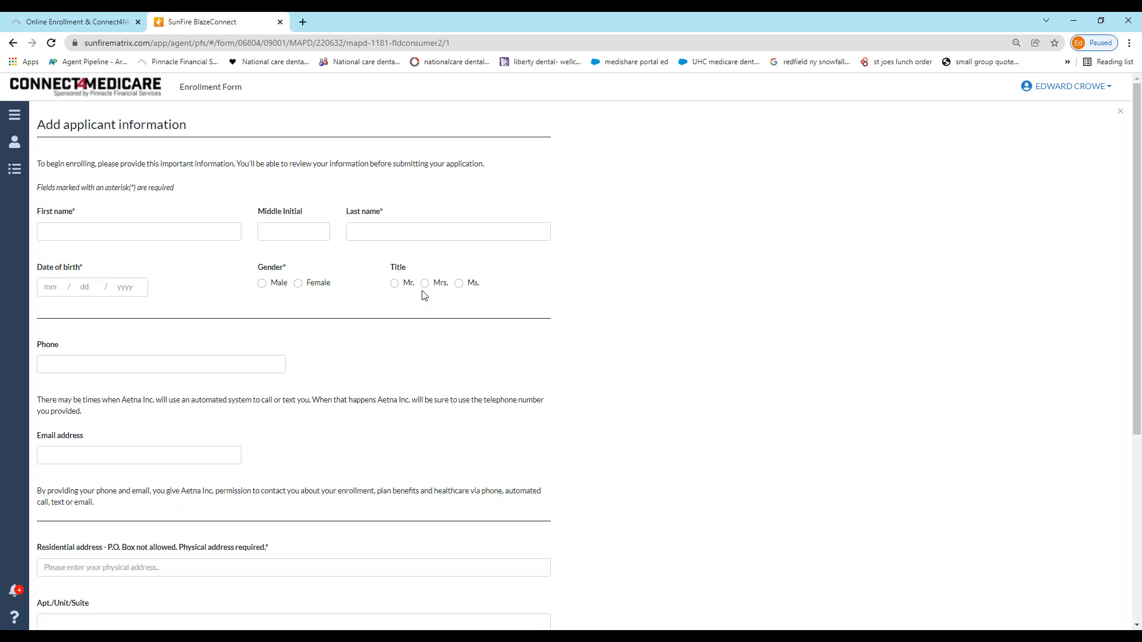
pyautogui.scroll(-5, 423, 293)
pyautogui.scroll(5, 424, 296)
# Leave the enrollment form for the dashboard, then reopen the Medicare Advantage/Part D plan results for ZIP code 06804
pyautogui.click(16, 122)
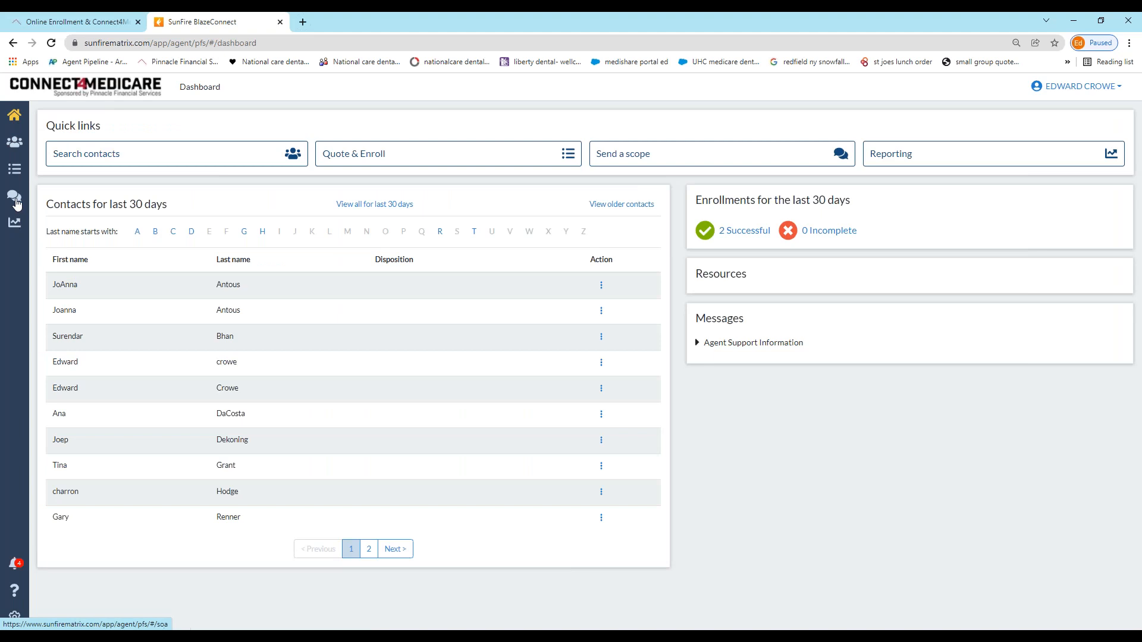
pyautogui.click(9, 172)
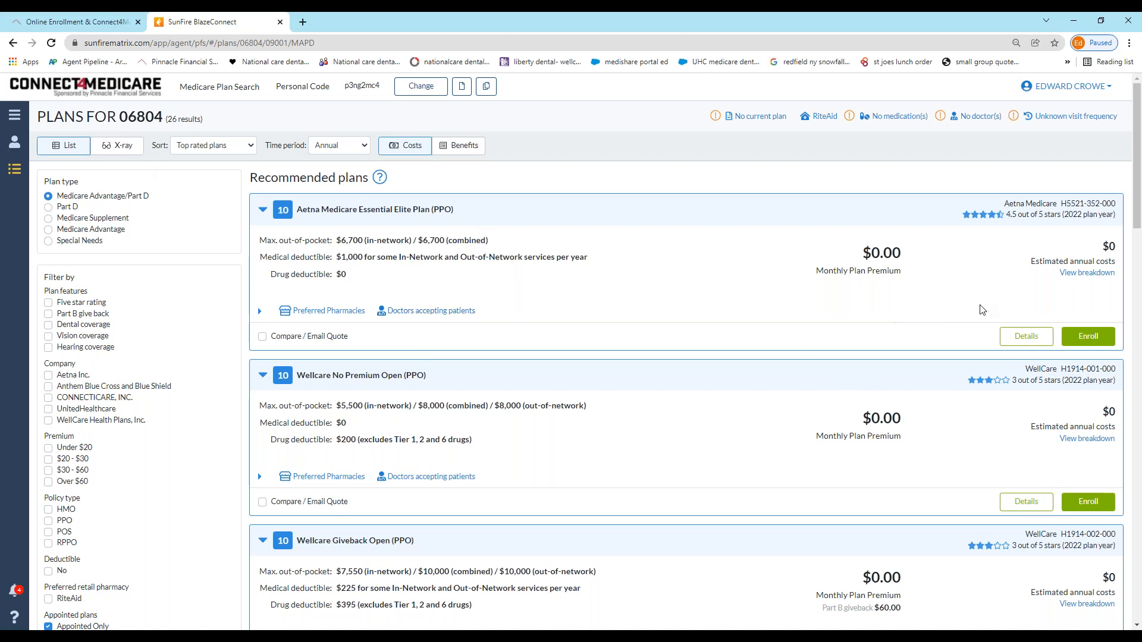
pyautogui.scroll(-4, 380, 360)
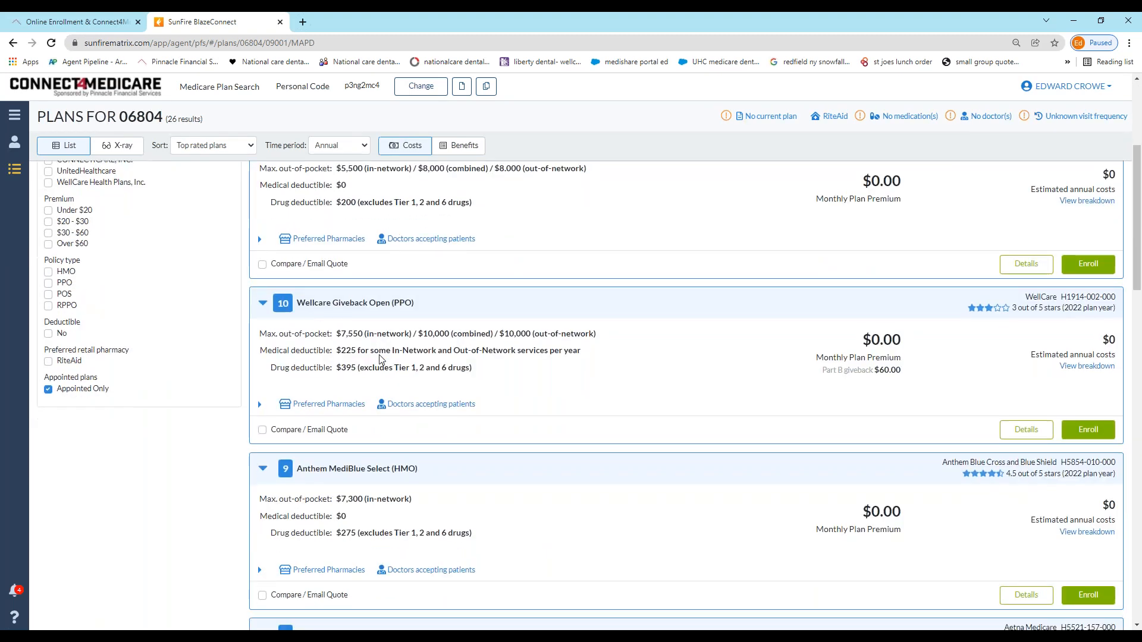
pyautogui.scroll(4, 380, 359)
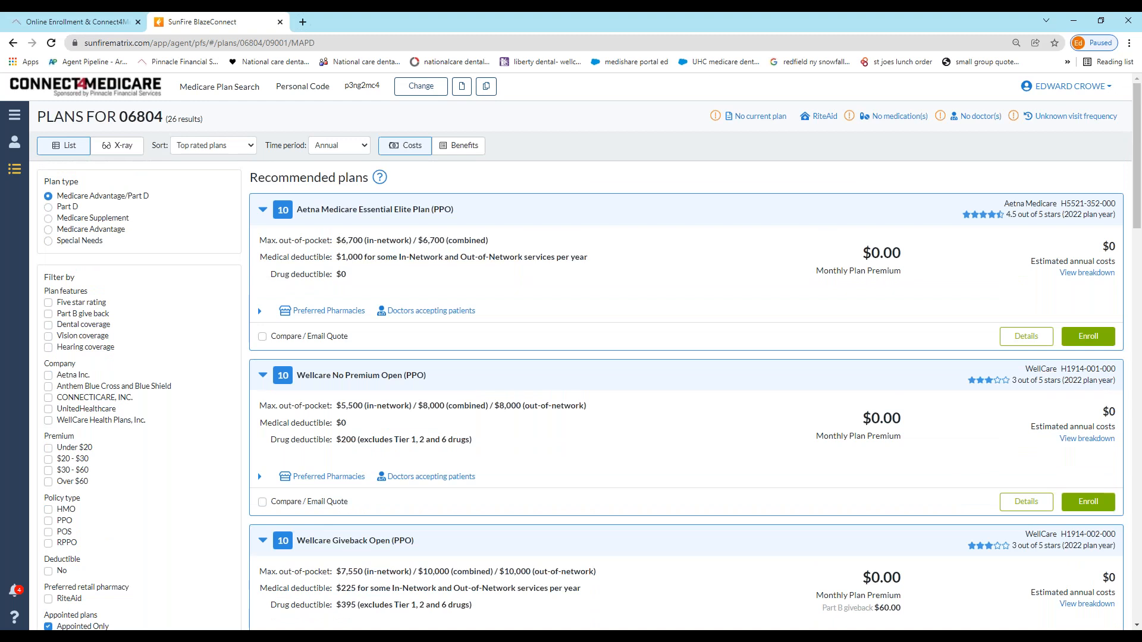
# Review the benefit details of the Aetna Medicare Essential Elite Plan (PPO) and return to the plan results
pyautogui.click(1029, 337)
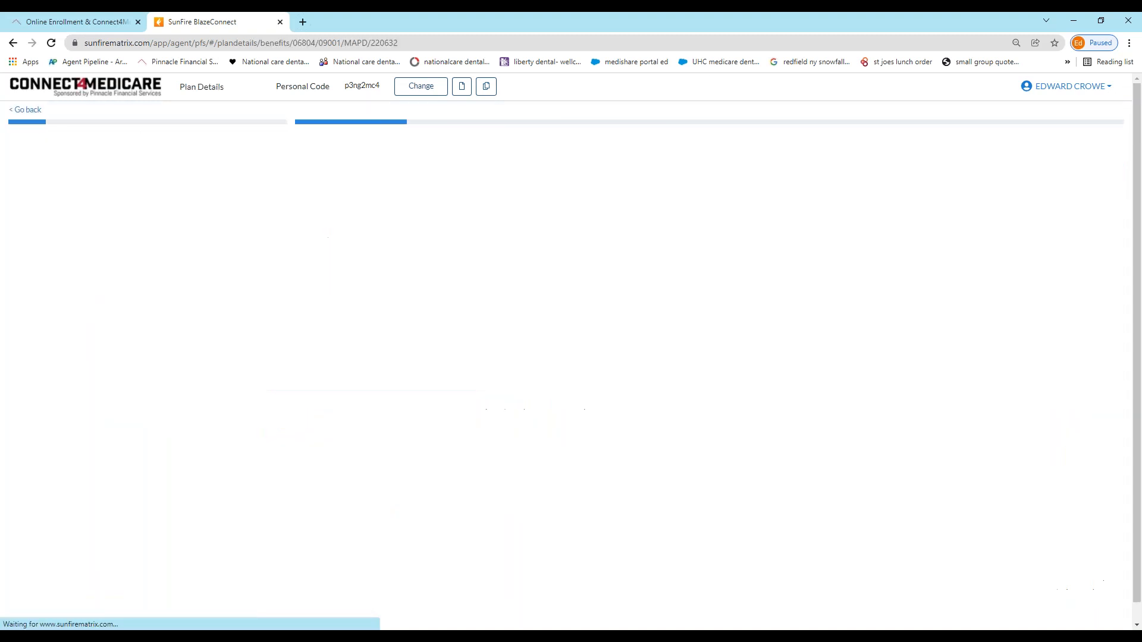
pyautogui.scroll(-10, 583, 391)
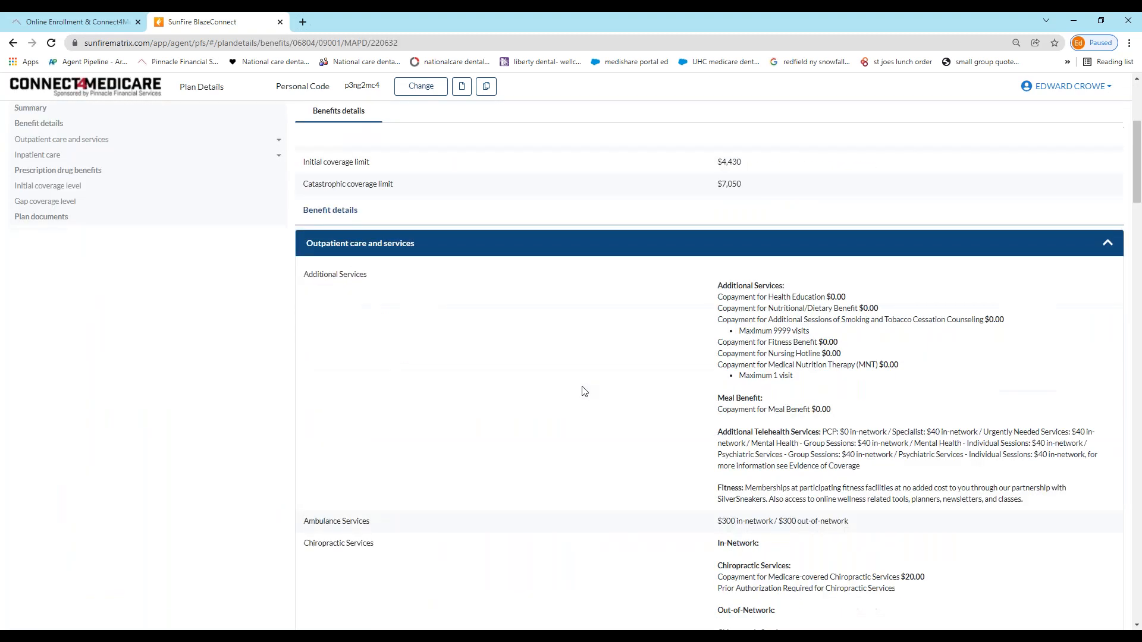
pyautogui.scroll(8, 584, 391)
pyautogui.scroll(3, 584, 391)
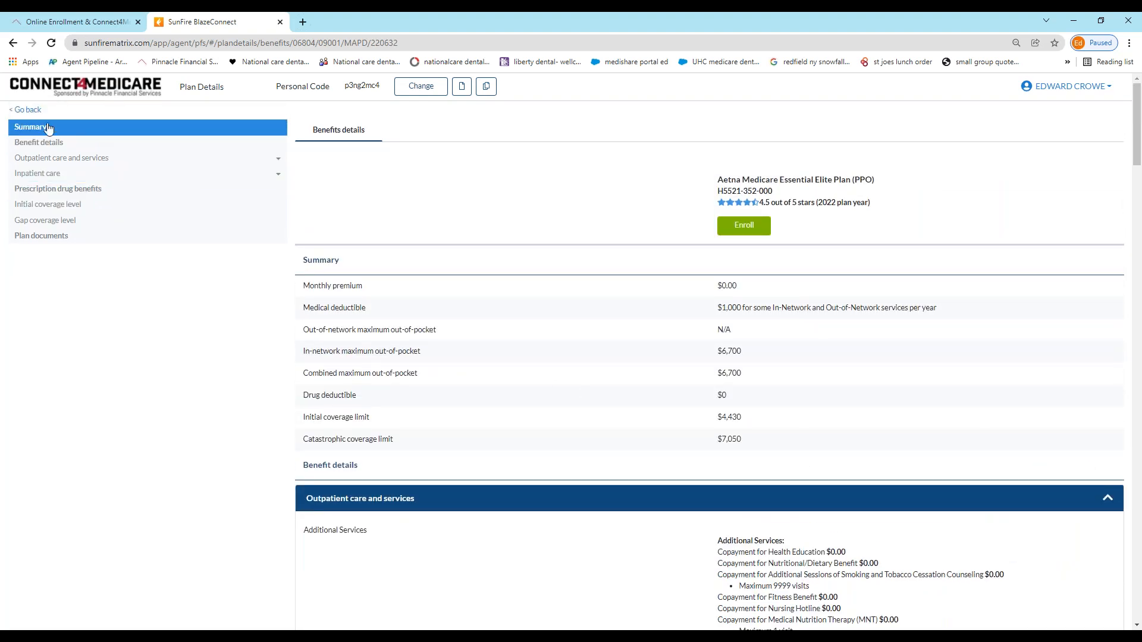
pyautogui.click(27, 112)
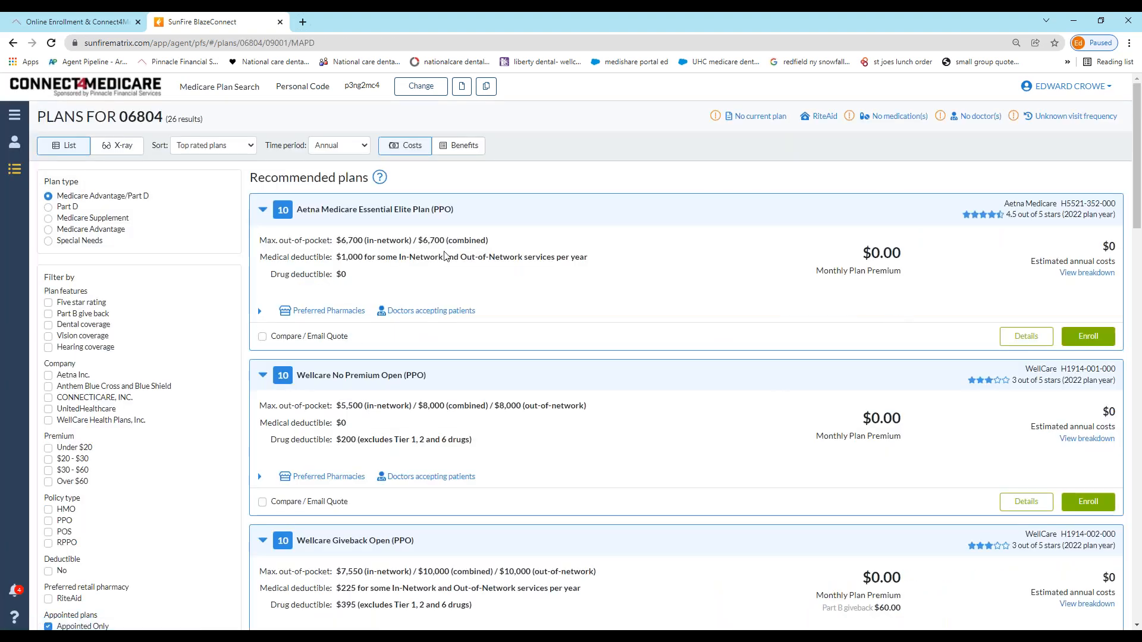
# Select the Aetna Medicare Essential Elite Plan (PPO) and Wellcare No Premium Open (PPO), and open the email quote form for them
pyautogui.click(262, 336)
pyautogui.click(261, 503)
pyautogui.scroll(-3, 765, 400)
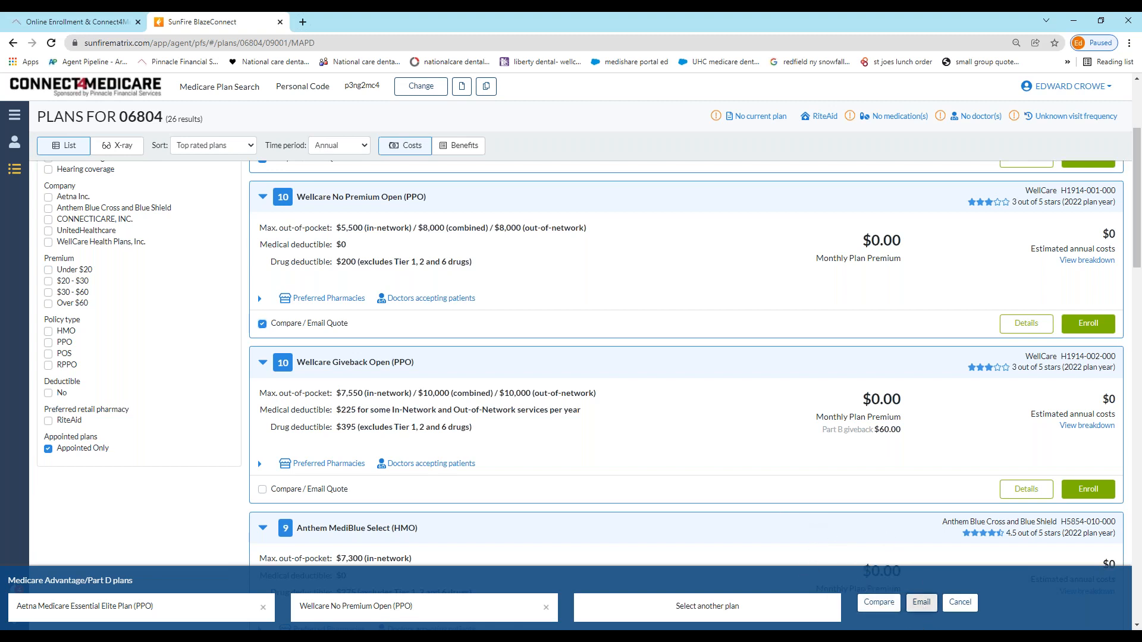
pyautogui.click(922, 603)
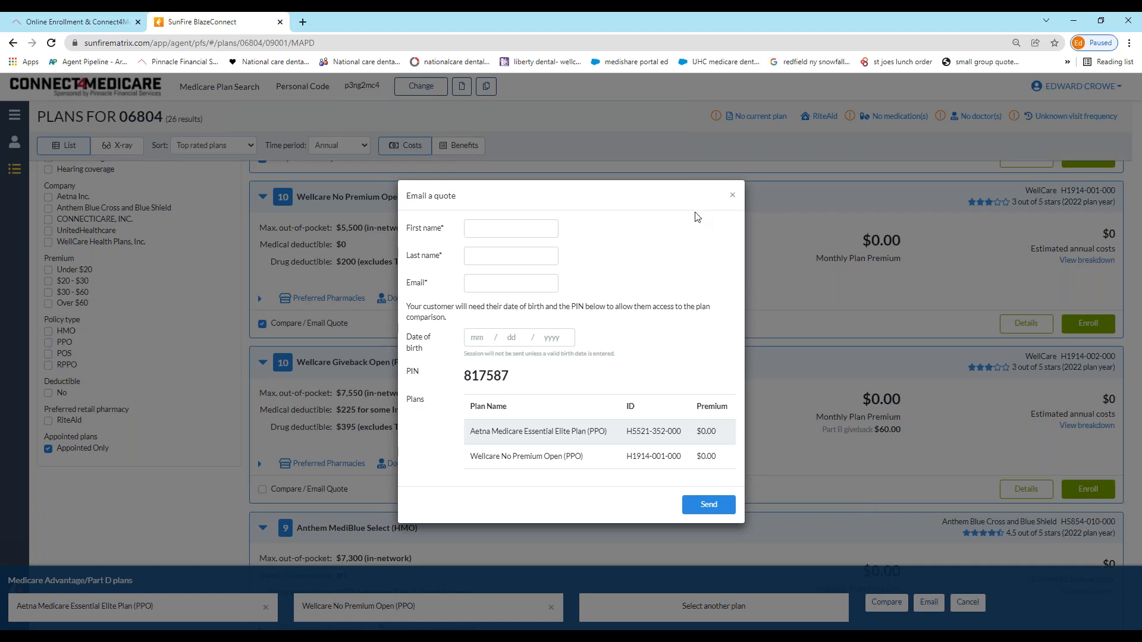
# Close the email quote form without sending it and return to the recommended plans
pyautogui.click(732, 196)
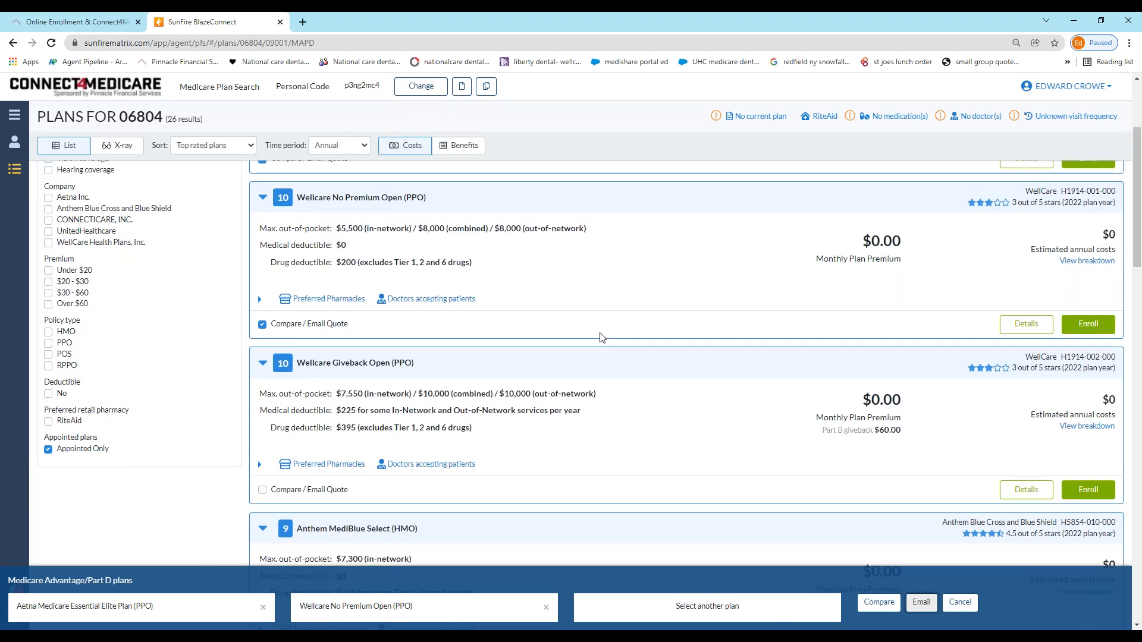
pyautogui.scroll(3, 600, 336)
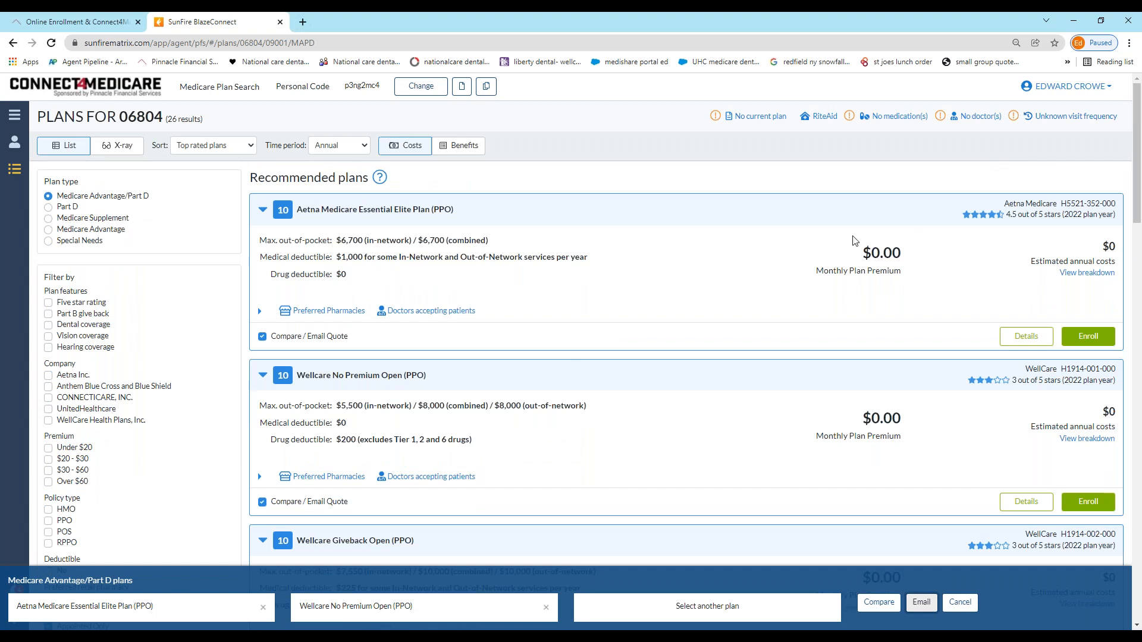
pyautogui.click(896, 117)
pyautogui.write('ato')
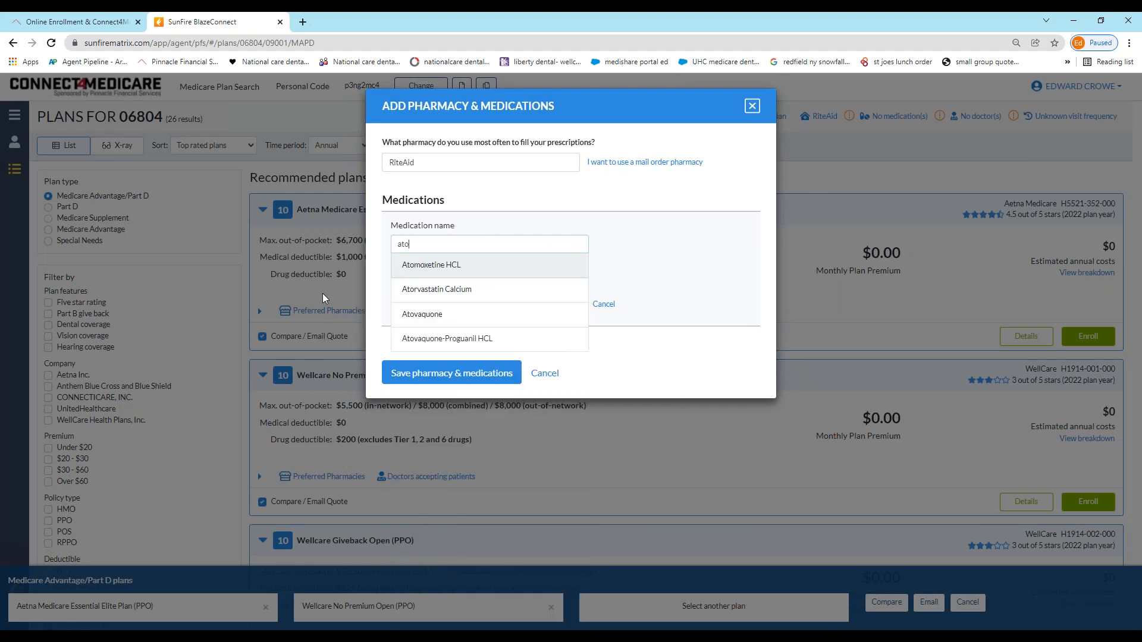
pyautogui.press('BackSpace')
pyautogui.press('BackSpace')
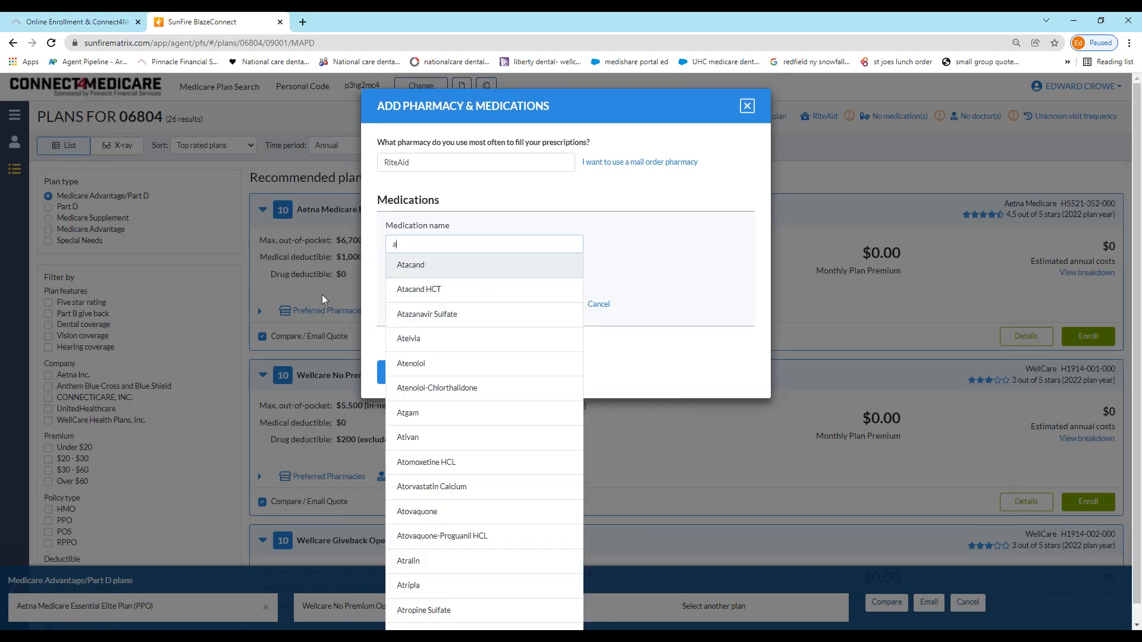
pyautogui.write('trov')
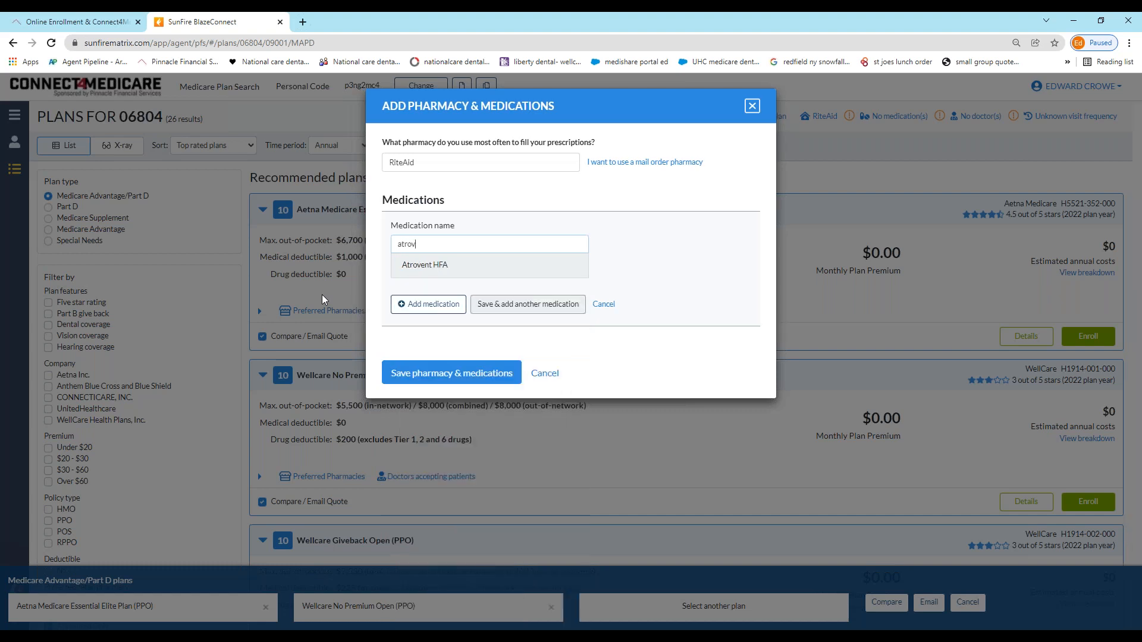
pyautogui.press('BackSpace')
pyautogui.press('BackSpace')
pyautogui.press('BackSpace')
pyautogui.write('or')
pyautogui.click(441, 266)
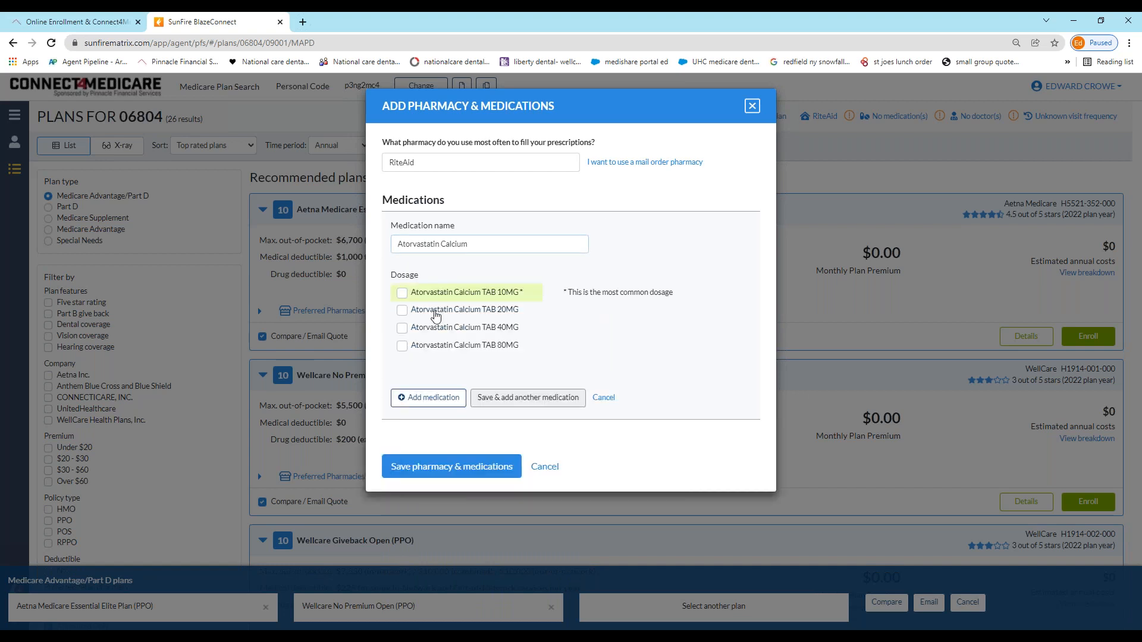
pyautogui.click(402, 329)
pyautogui.click(428, 364)
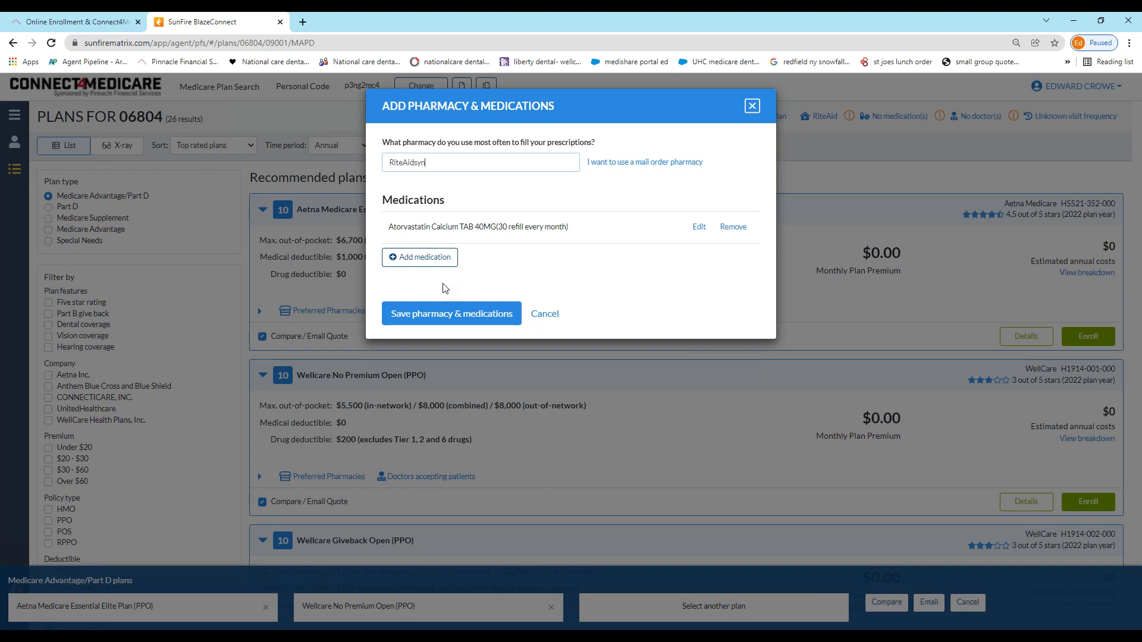
pyautogui.press('BackSpace')
pyautogui.press('BackSpace')
pyautogui.press('BackSpace')
pyautogui.press('BackSpace')
pyautogui.press('BackSpace')
pyautogui.press('BackSpace')
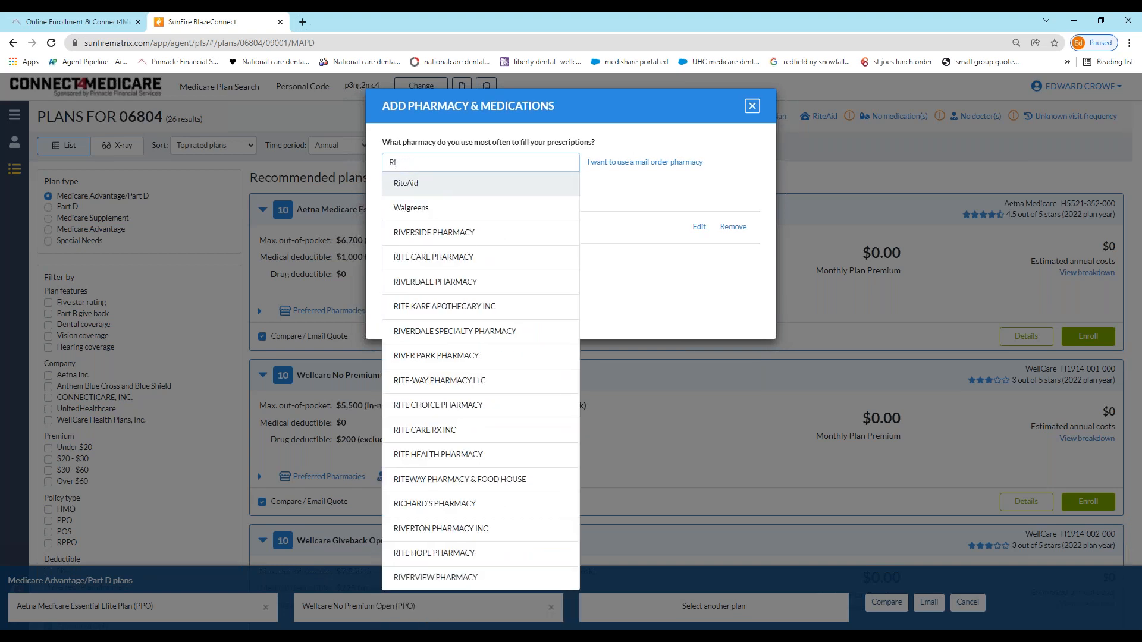
pyautogui.click(752, 106)
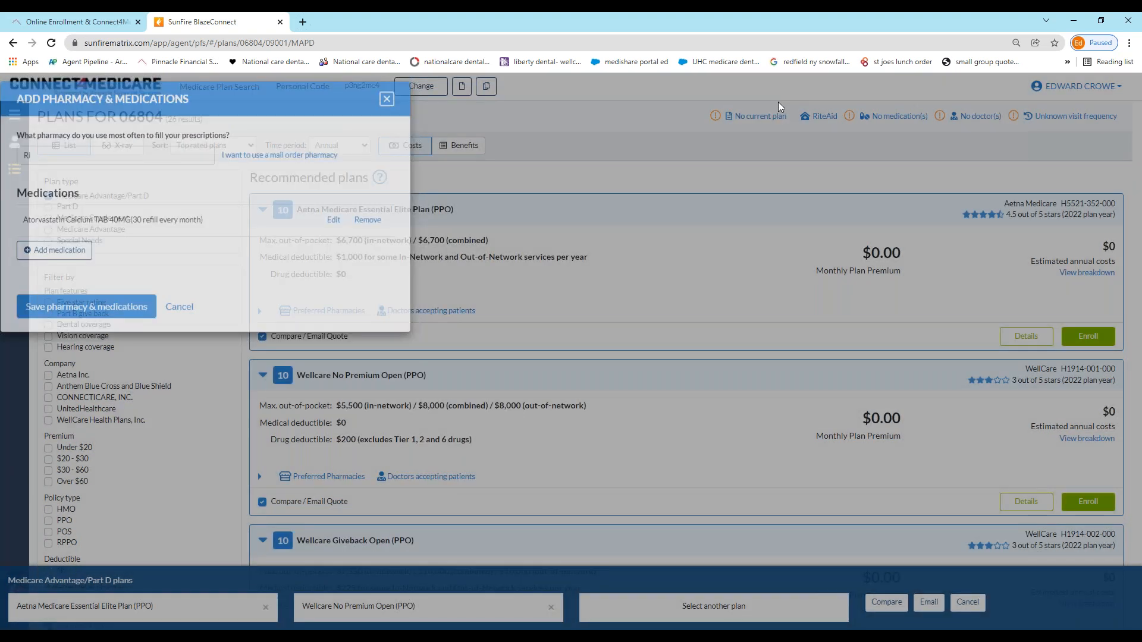
# Open the pharmacy and medications form and add Atorvastatin Calcium TAB 40MG to the medication list
pyautogui.click(895, 117)
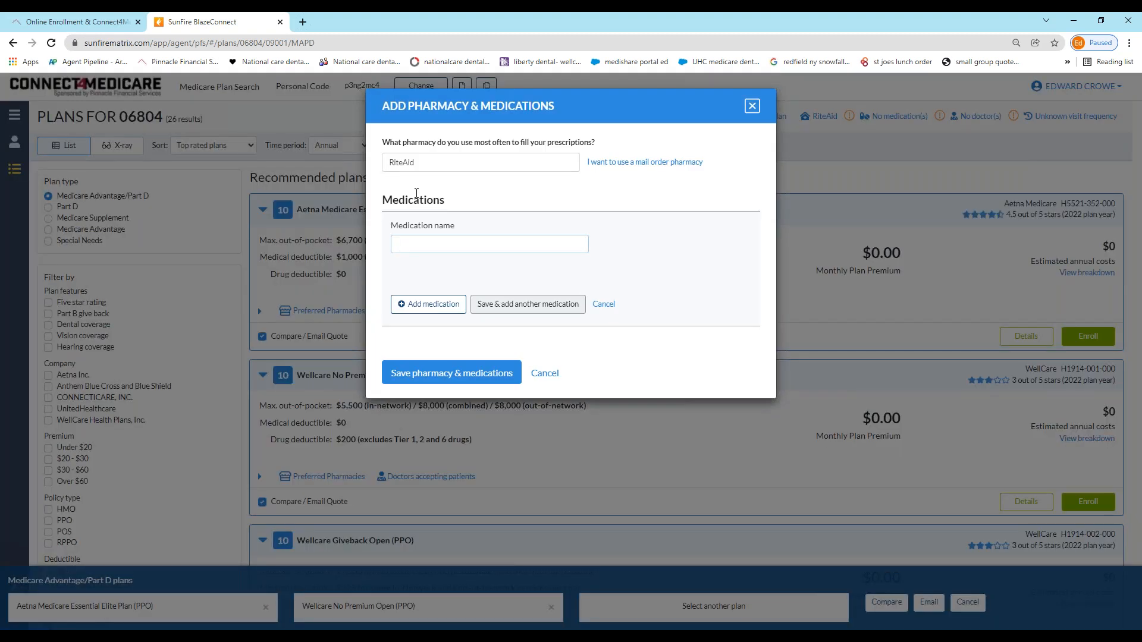
pyautogui.write('ator')
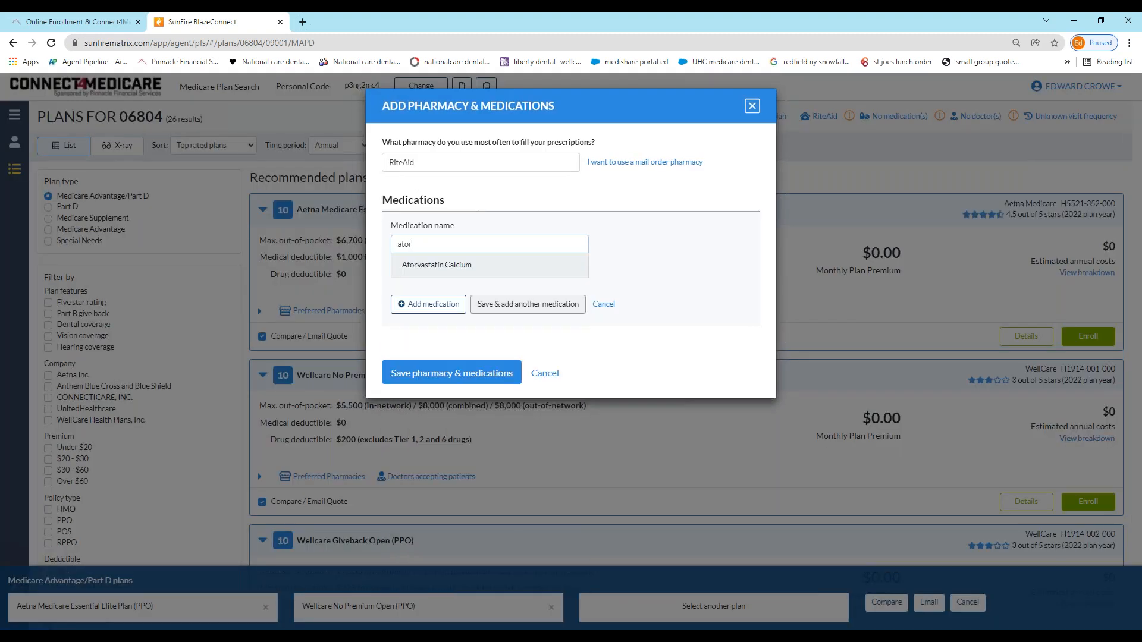
pyautogui.click(425, 263)
pyautogui.click(402, 327)
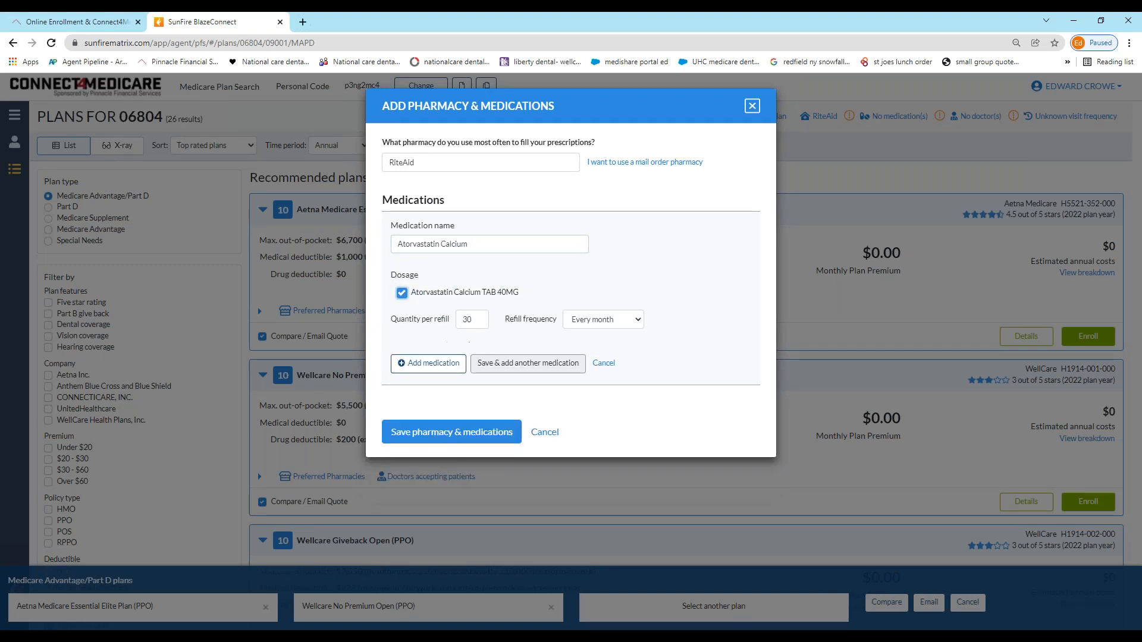
pyautogui.click(427, 364)
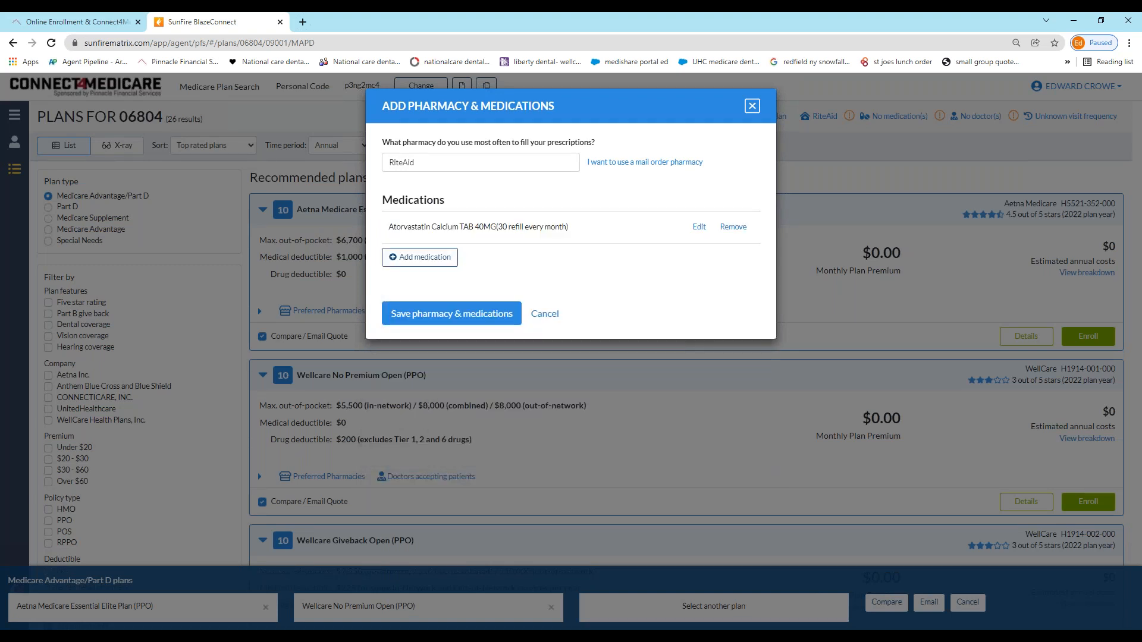
# Look up Synthroid, show its generic medications, and add Levothyroxine Sodium TAB 100MCG to the medication list
pyautogui.click(416, 258)
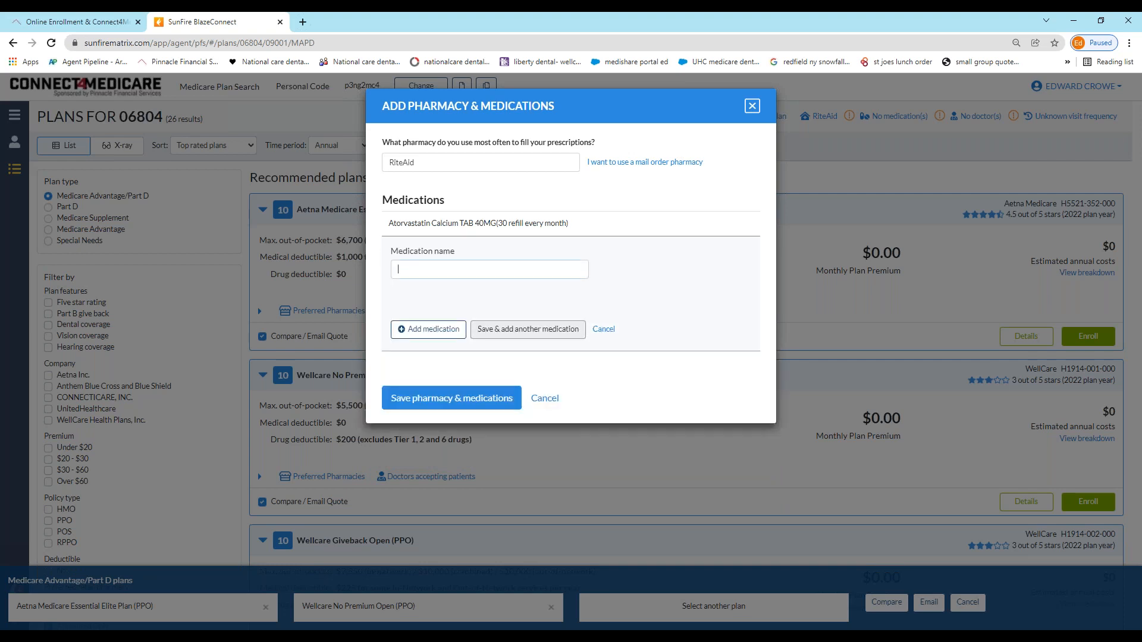
pyautogui.write('synth')
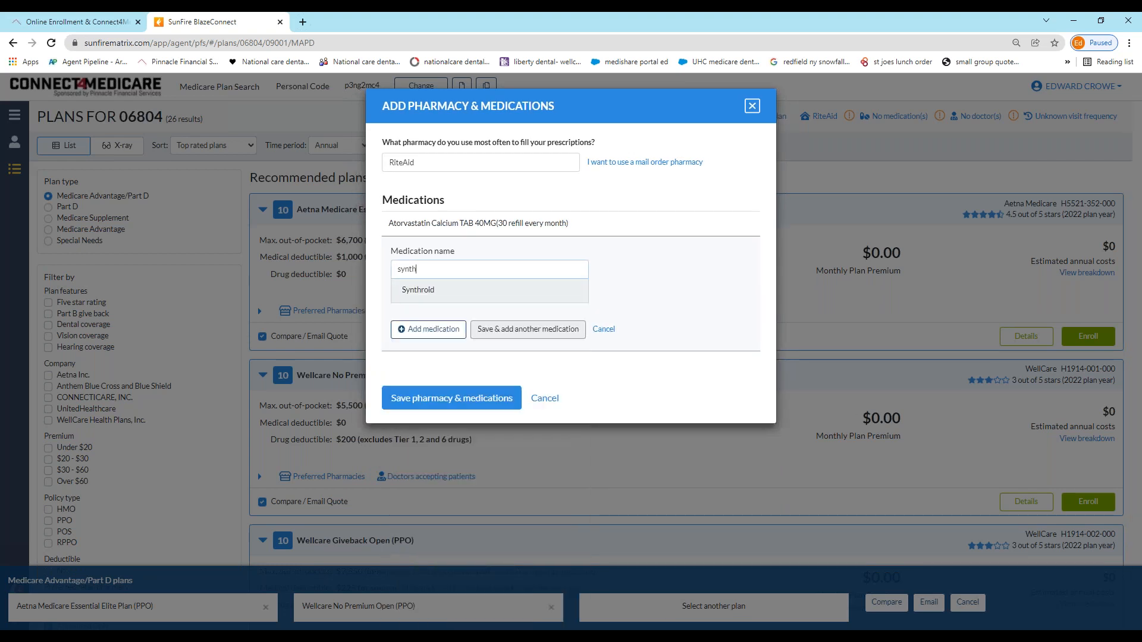
pyautogui.press('Return')
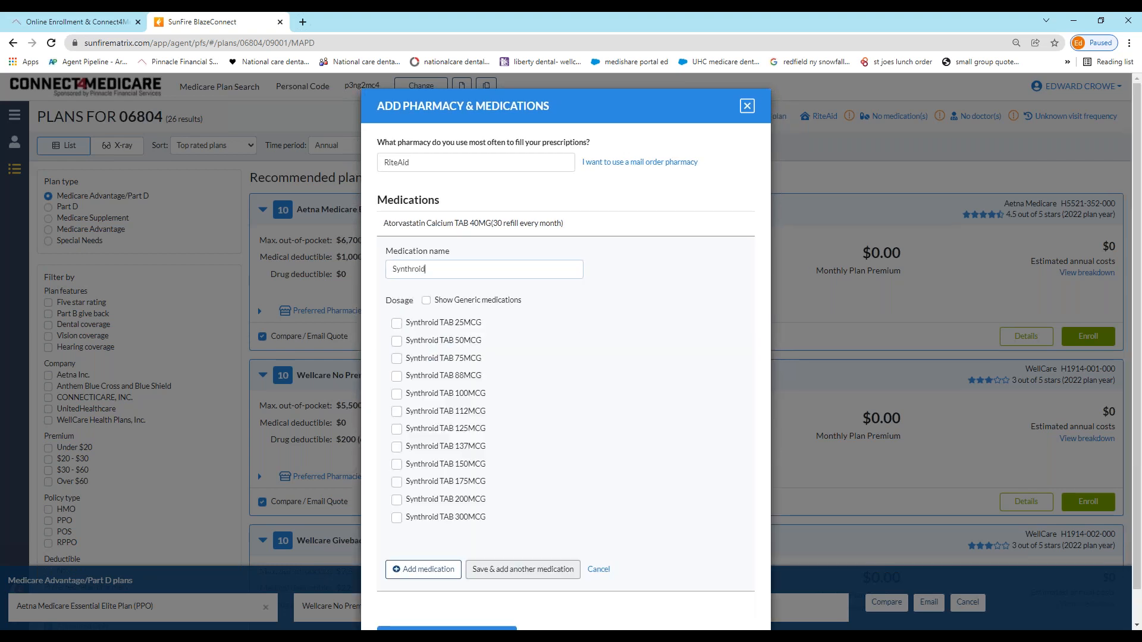
pyautogui.scroll(-1, 636, 359)
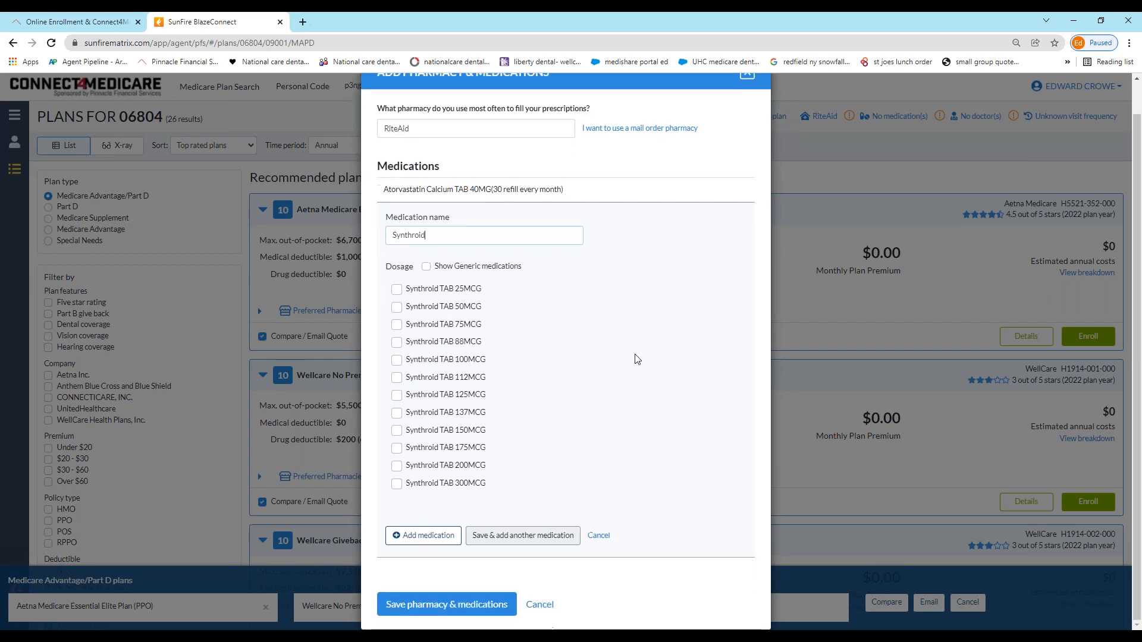
pyautogui.scroll(1, 636, 359)
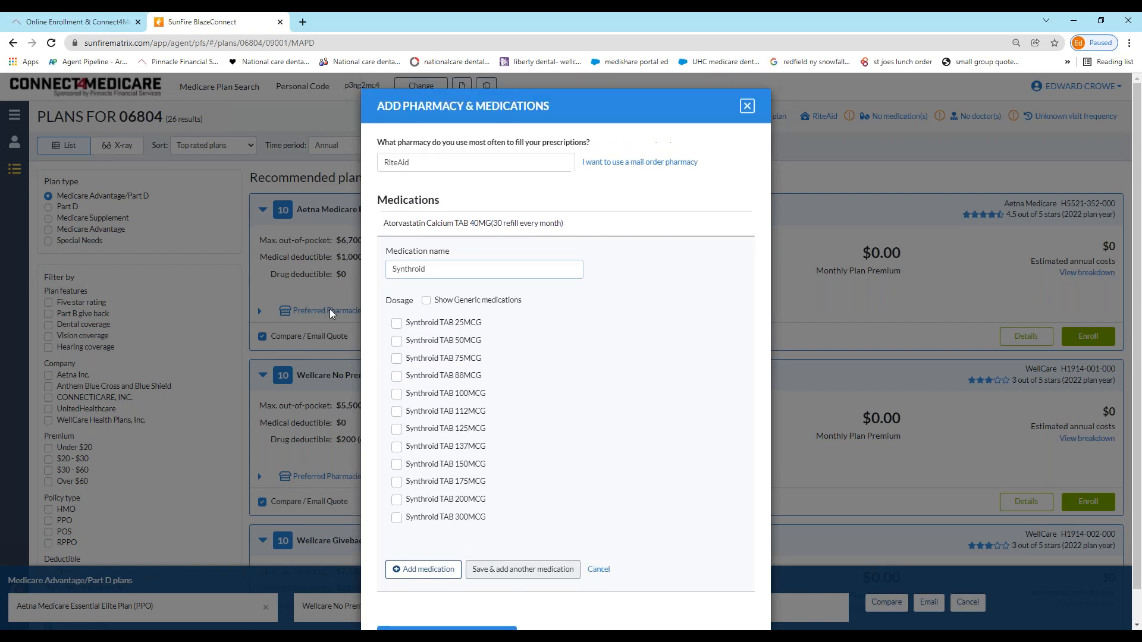
pyautogui.click(426, 302)
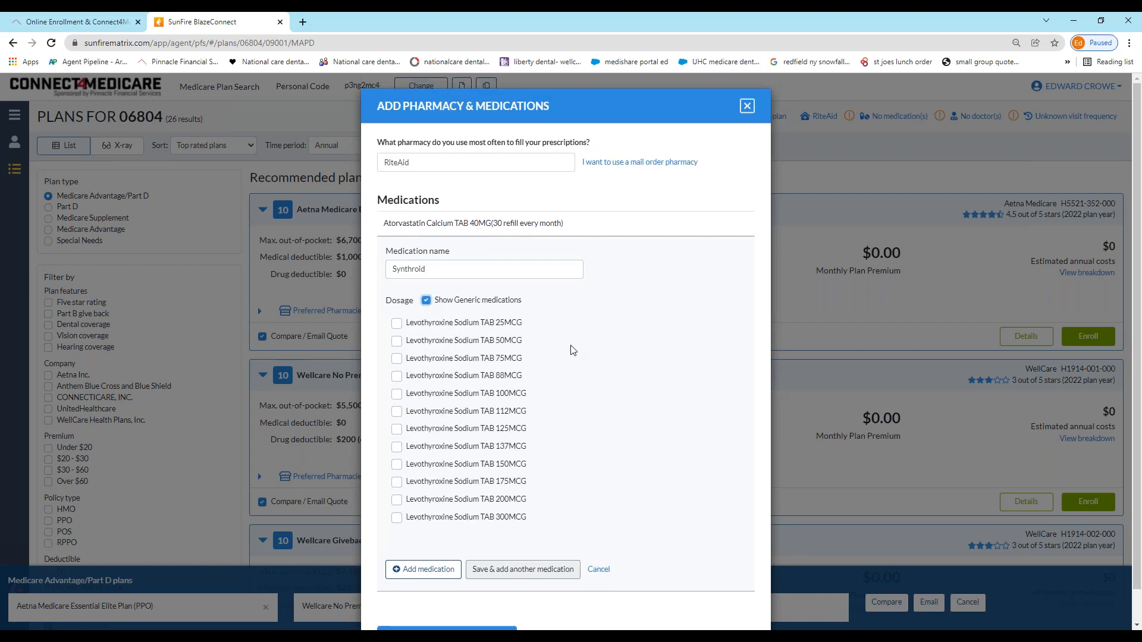
pyautogui.click(396, 395)
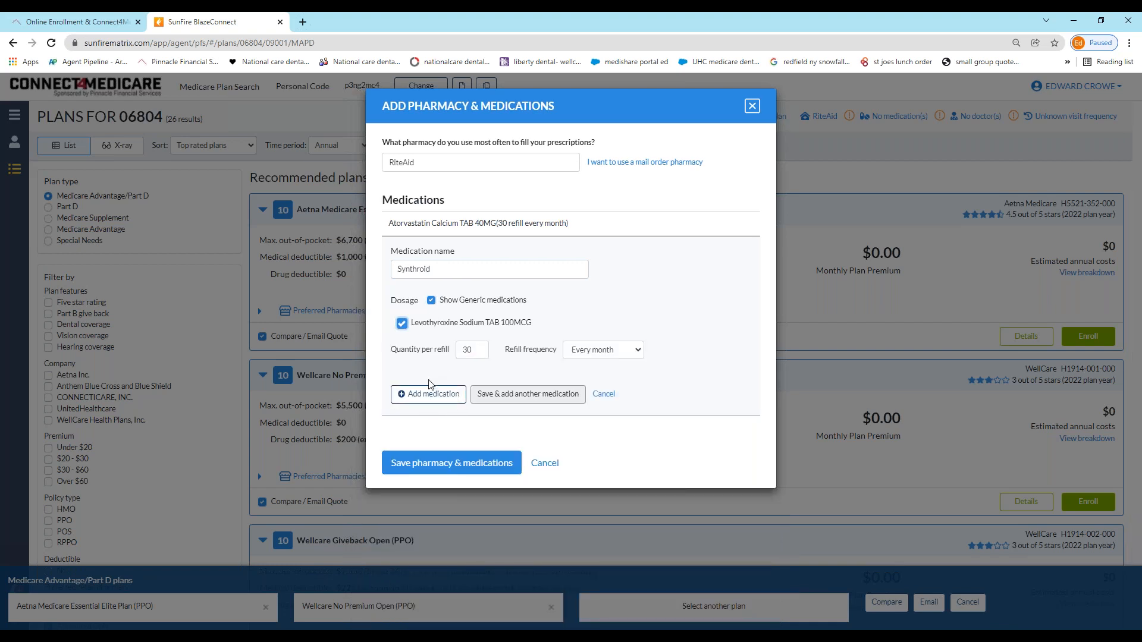
pyautogui.click(440, 398)
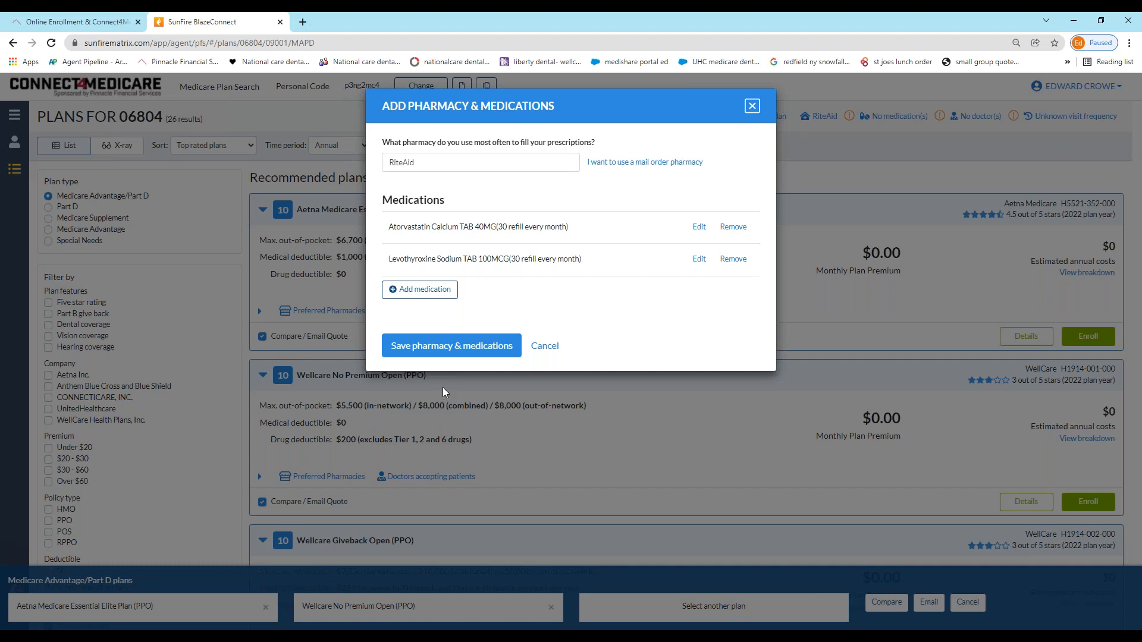
# Add Eliquis TAB 5MG as another medication
pyautogui.click(423, 293)
pyautogui.write('el')
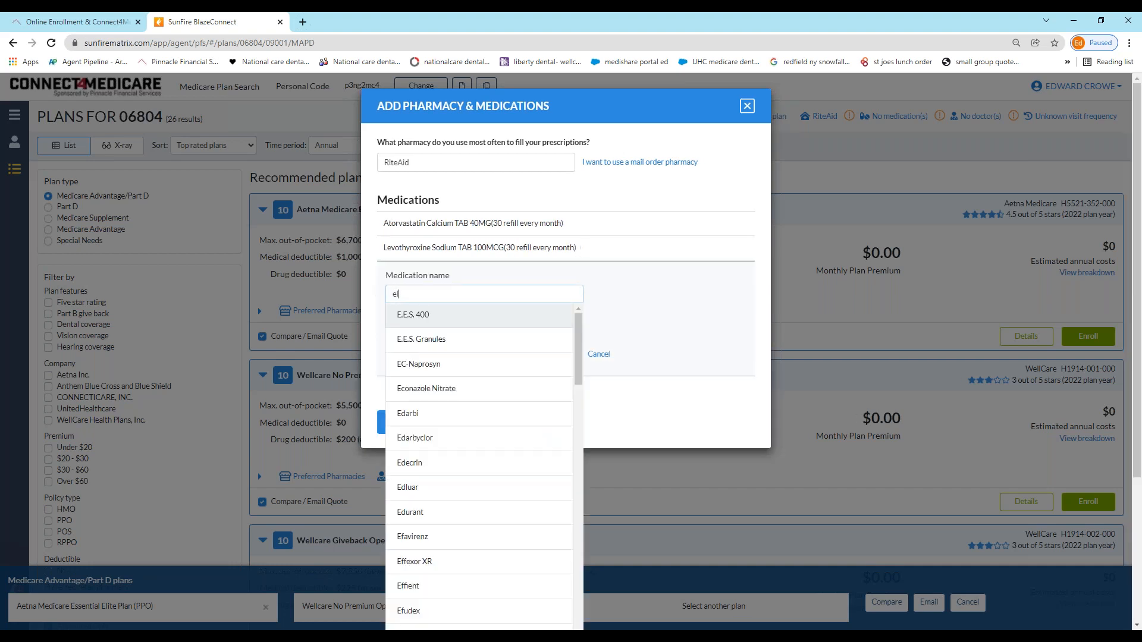
pyautogui.write('i')
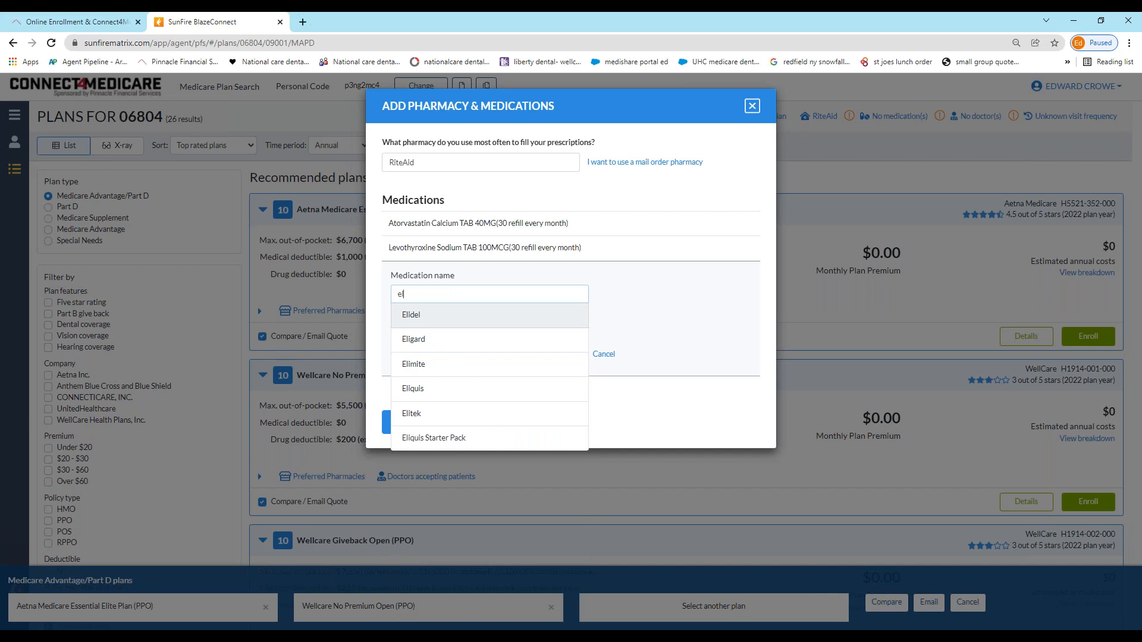
pyautogui.write('aiquis')
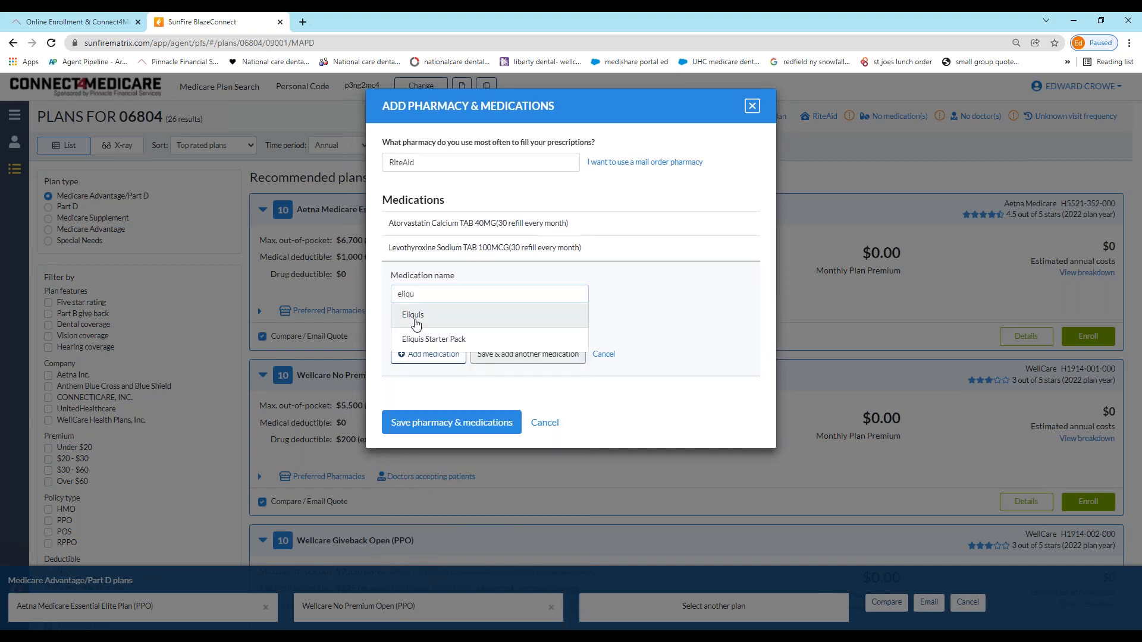
pyautogui.click(415, 321)
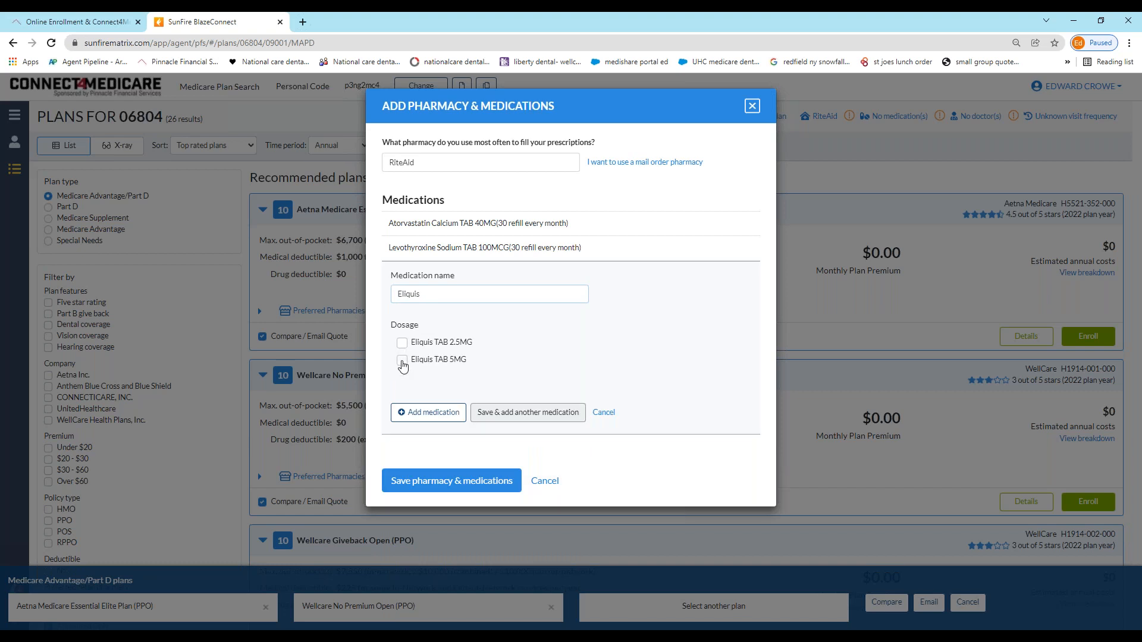
pyautogui.click(438, 360)
pyautogui.click(443, 414)
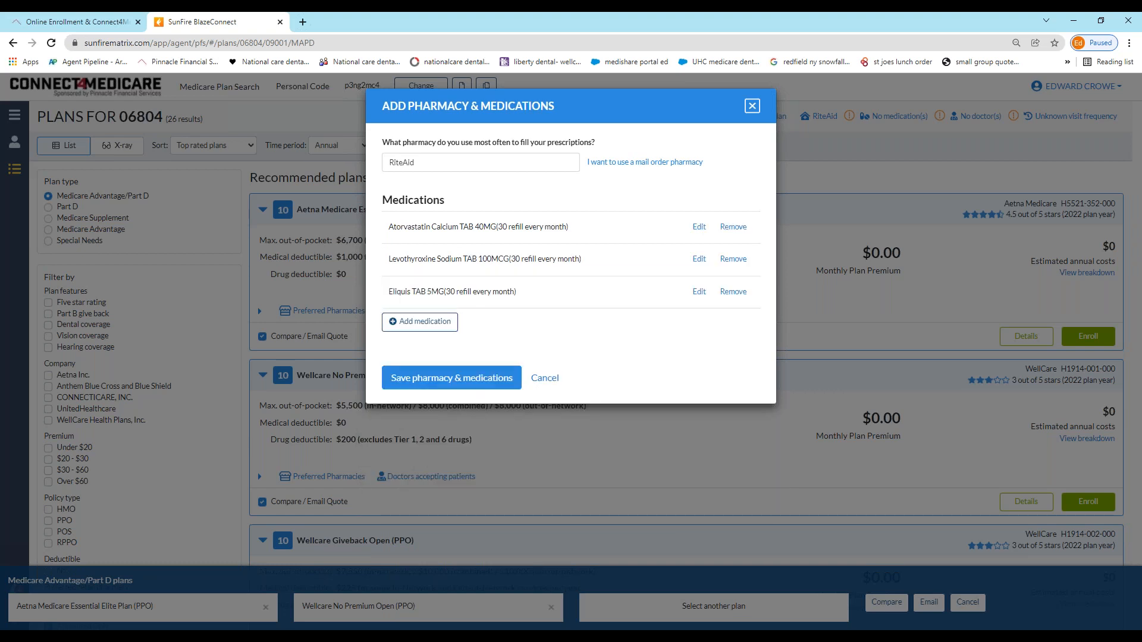
# Change the most-used pharmacy to CVS and save the pharmacy and medications
pyautogui.click(506, 171)
pyautogui.press('BackSpace')
pyautogui.press('BackSpace')
pyautogui.press('BackSpace')
pyautogui.press('BackSpace')
pyautogui.press('BackSpace')
pyautogui.press('BackSpace')
pyautogui.press('BackSpace')
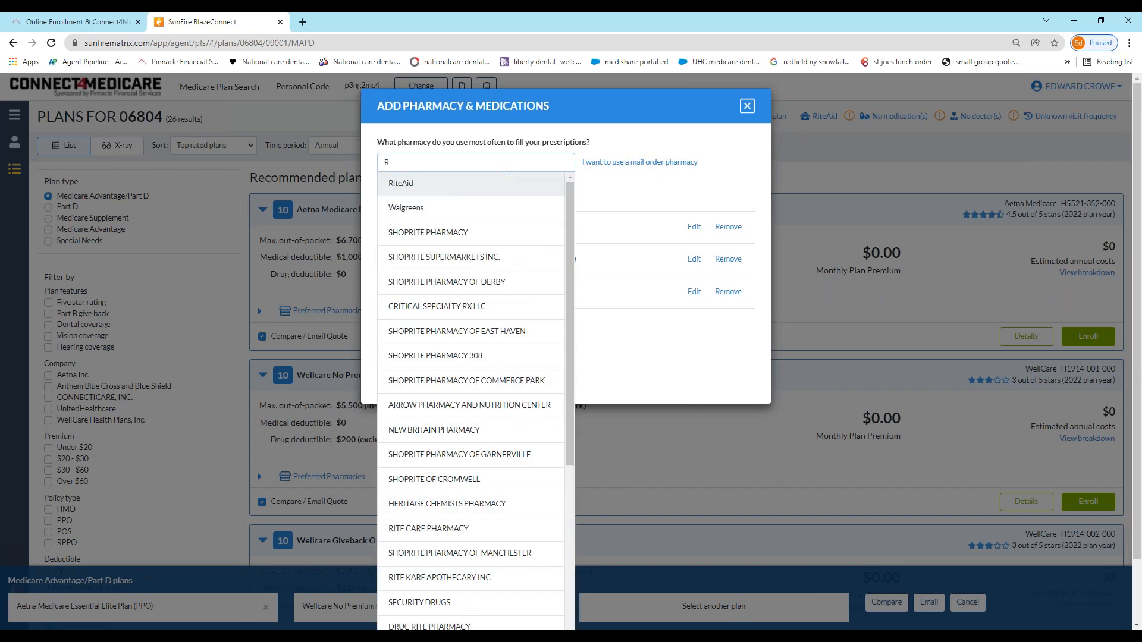
pyautogui.write('v')
pyautogui.press('BackSpace')
pyautogui.write('cvs')
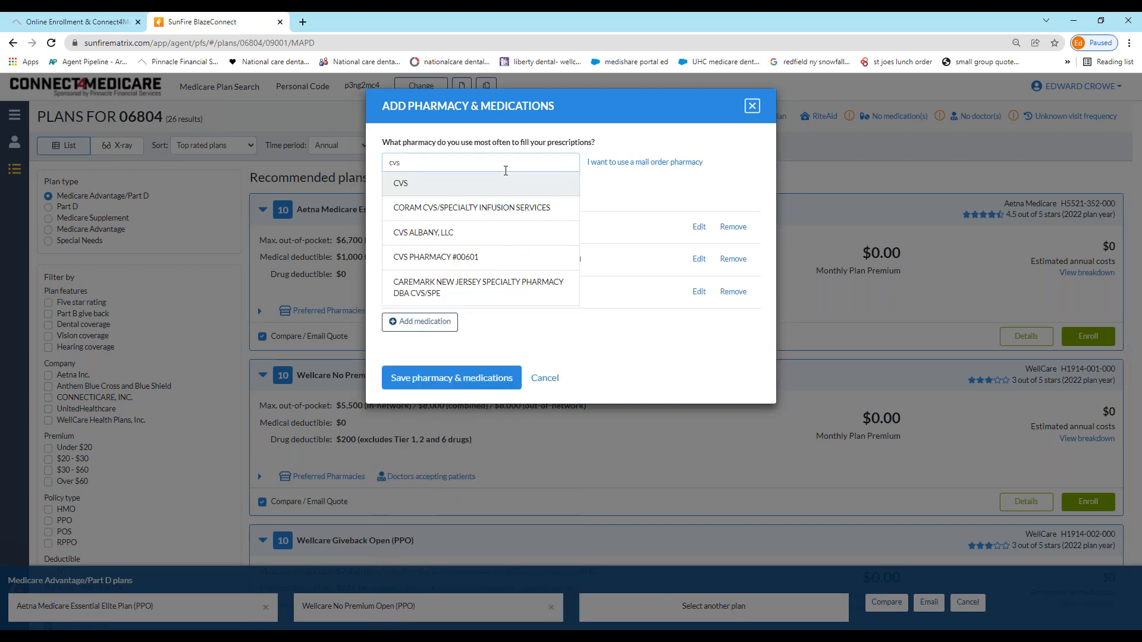
pyautogui.click(425, 186)
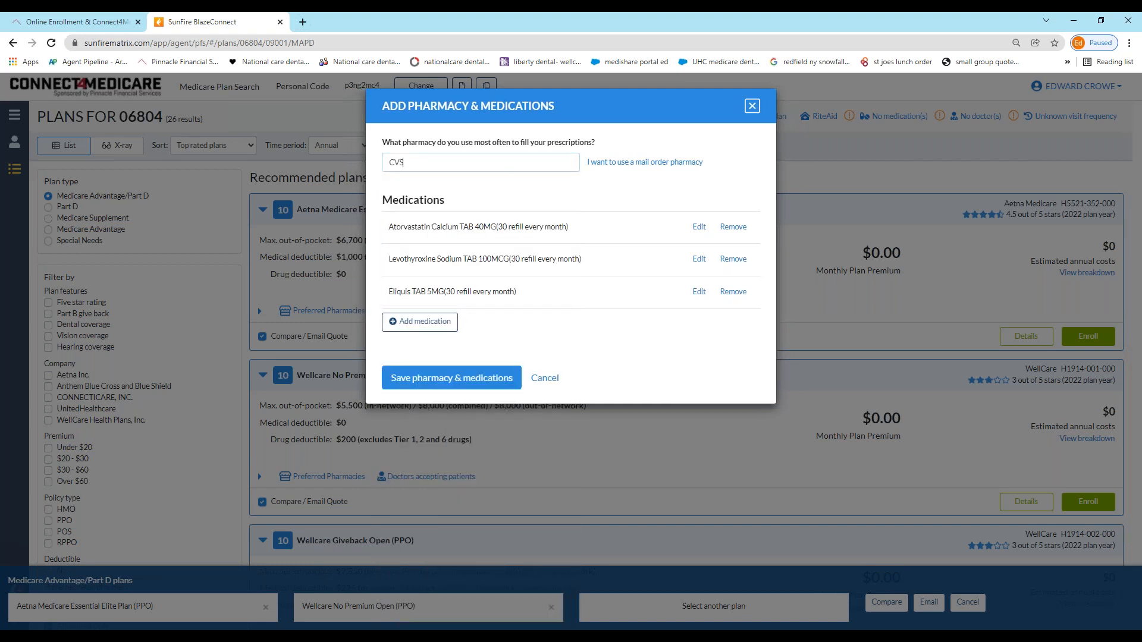
pyautogui.click(458, 388)
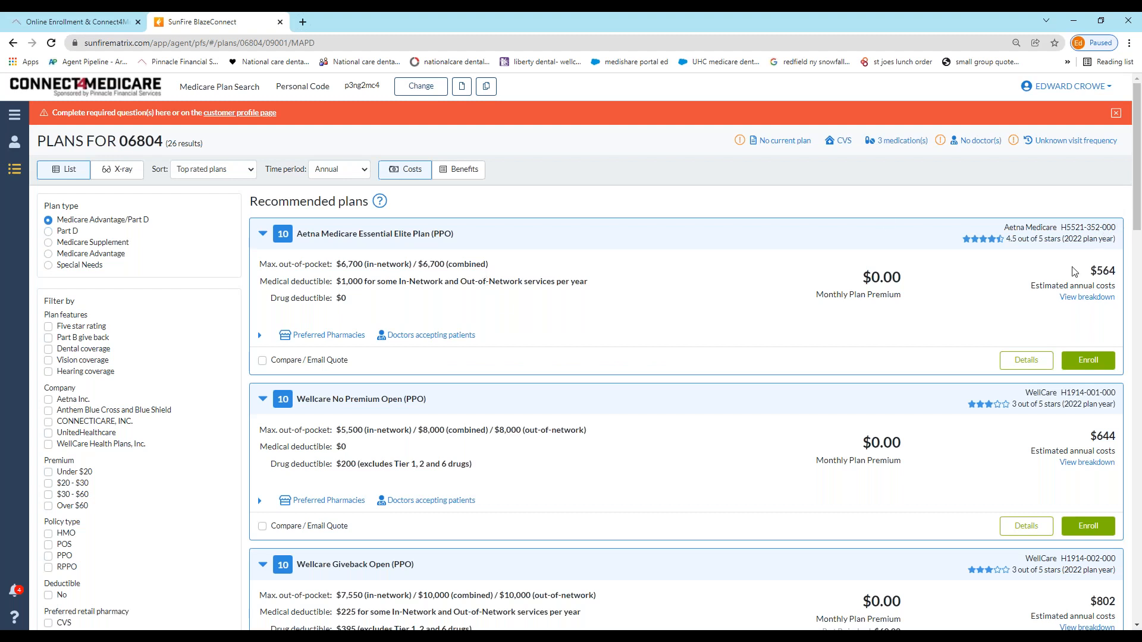
# Examine the annual cost breakdown of the Aetna Medicare Essential Elite Plan (PPO) and the estimated annual costs of the recommended plans
pyautogui.click(1089, 302)
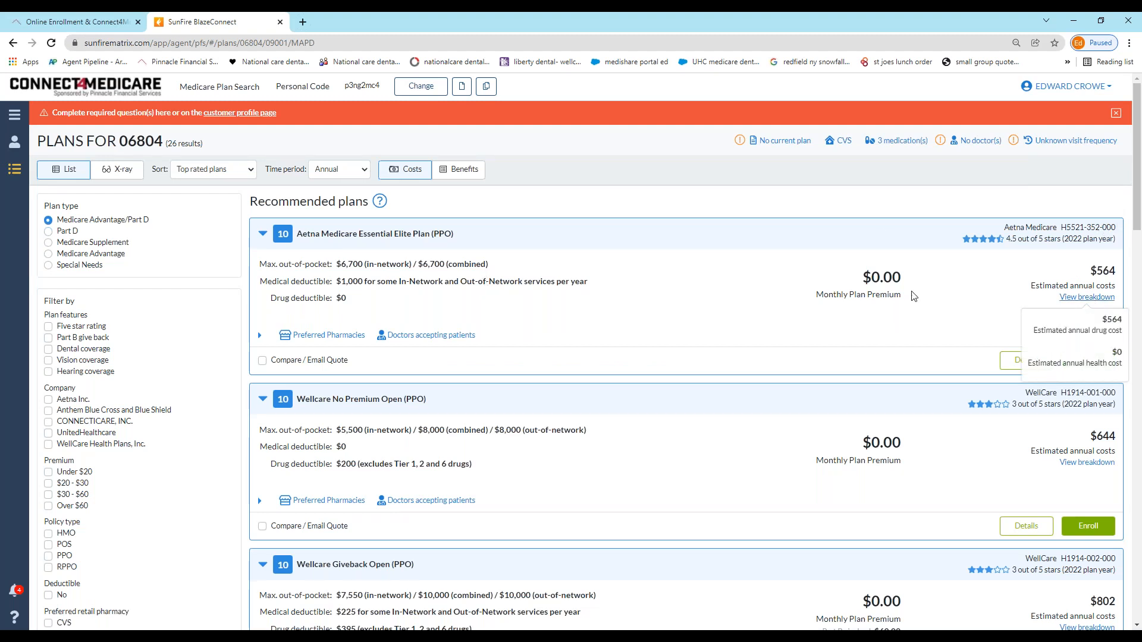
pyautogui.click(745, 249)
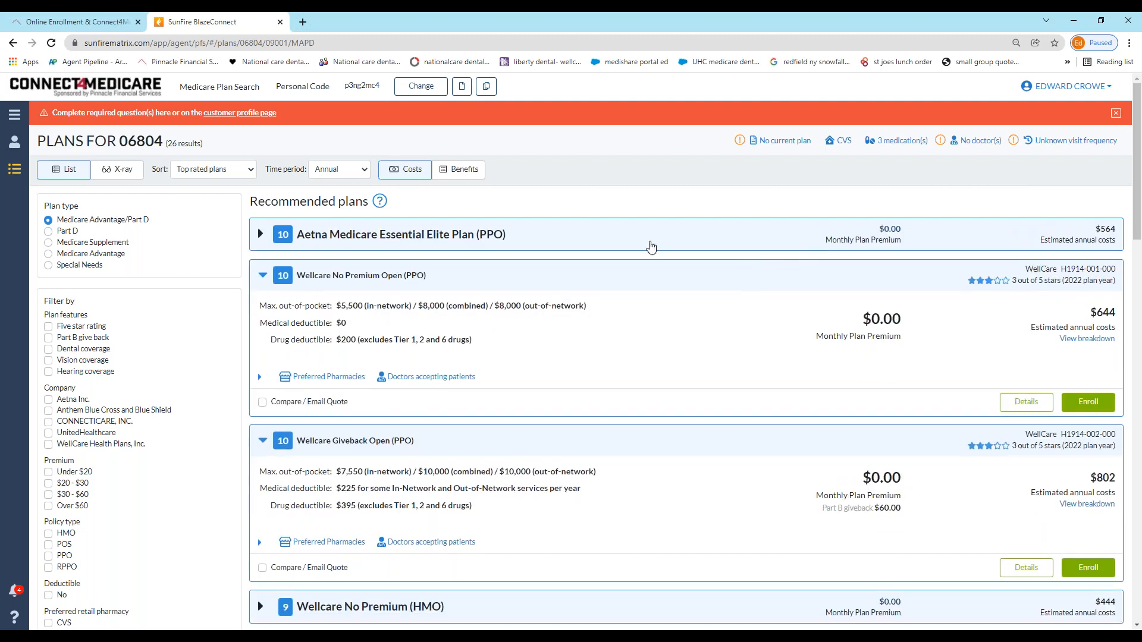
pyautogui.click(260, 236)
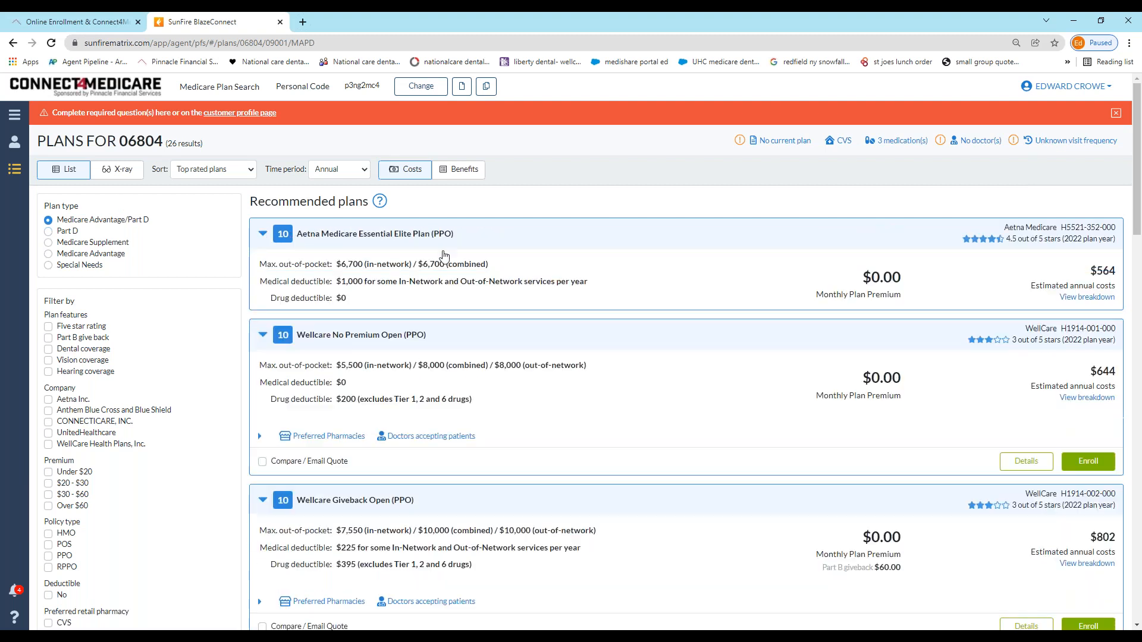
pyautogui.scroll(-3, 1050, 315)
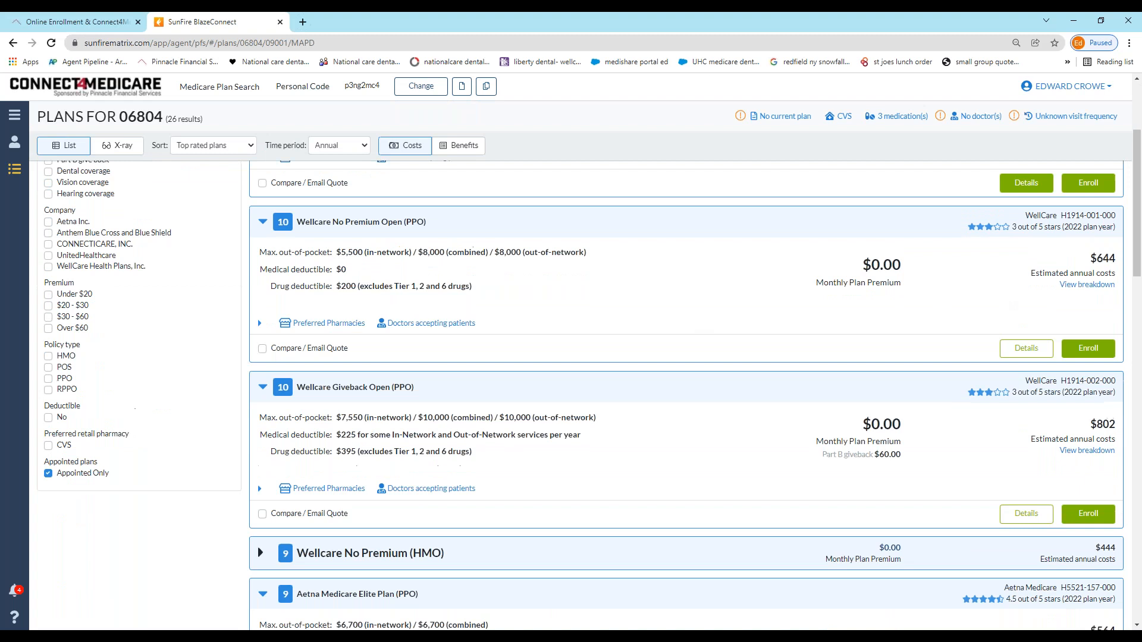
pyautogui.scroll(3, 1073, 483)
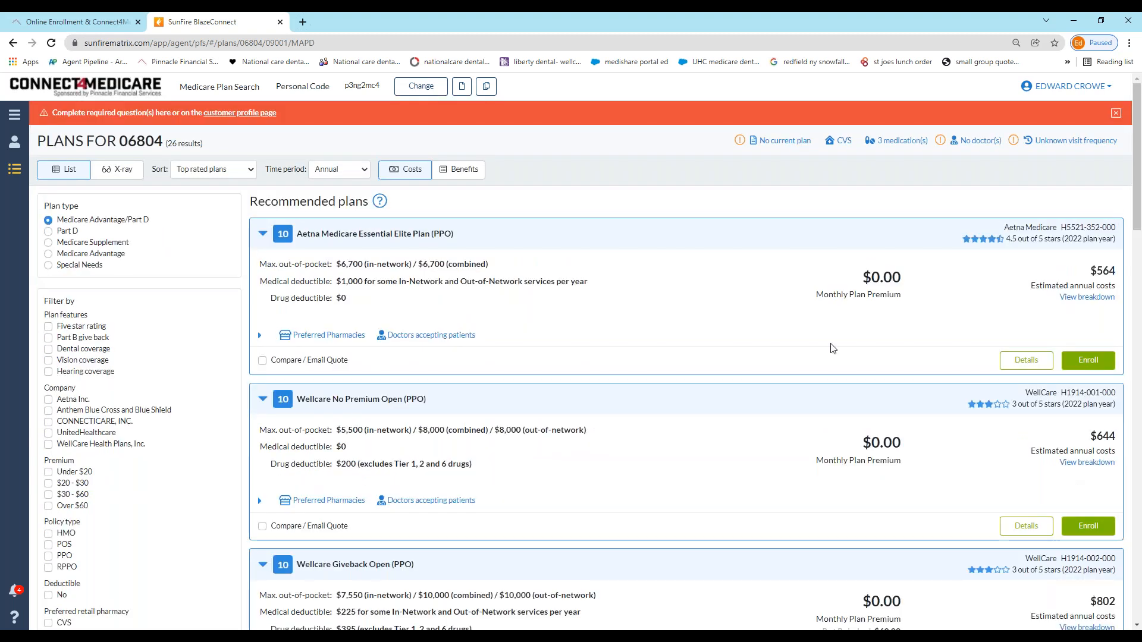
# Show Part D plans and select WellCare Value Script, WellCare Classic and Wellcare Medicare Rx Value Plus for comparison
pyautogui.click(48, 232)
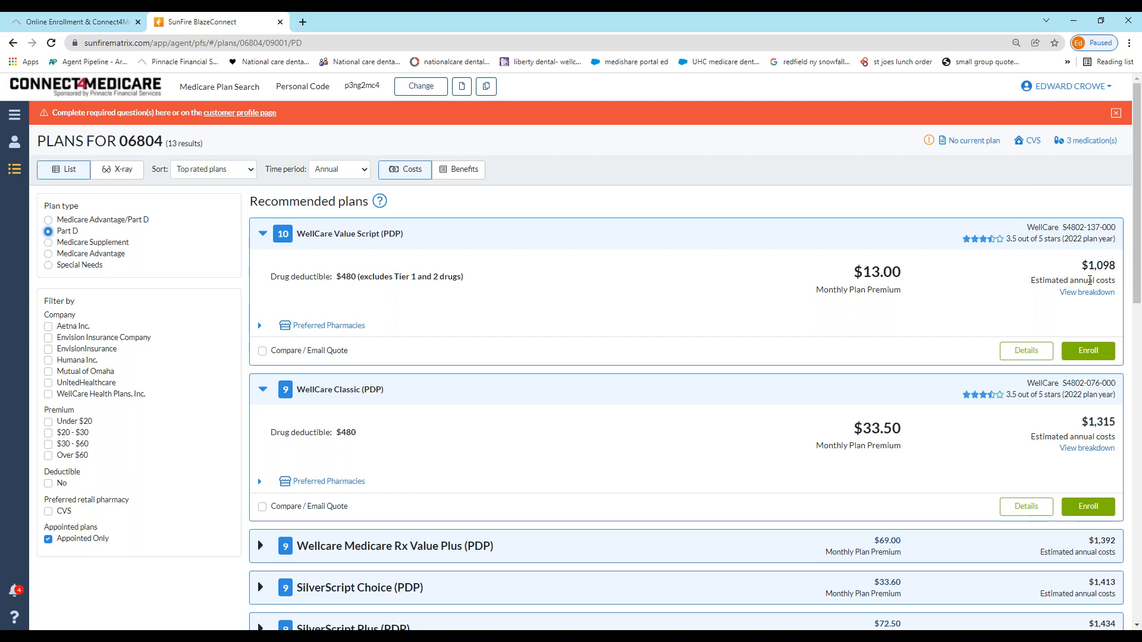
pyautogui.click(262, 351)
pyautogui.scroll(-2, 352, 392)
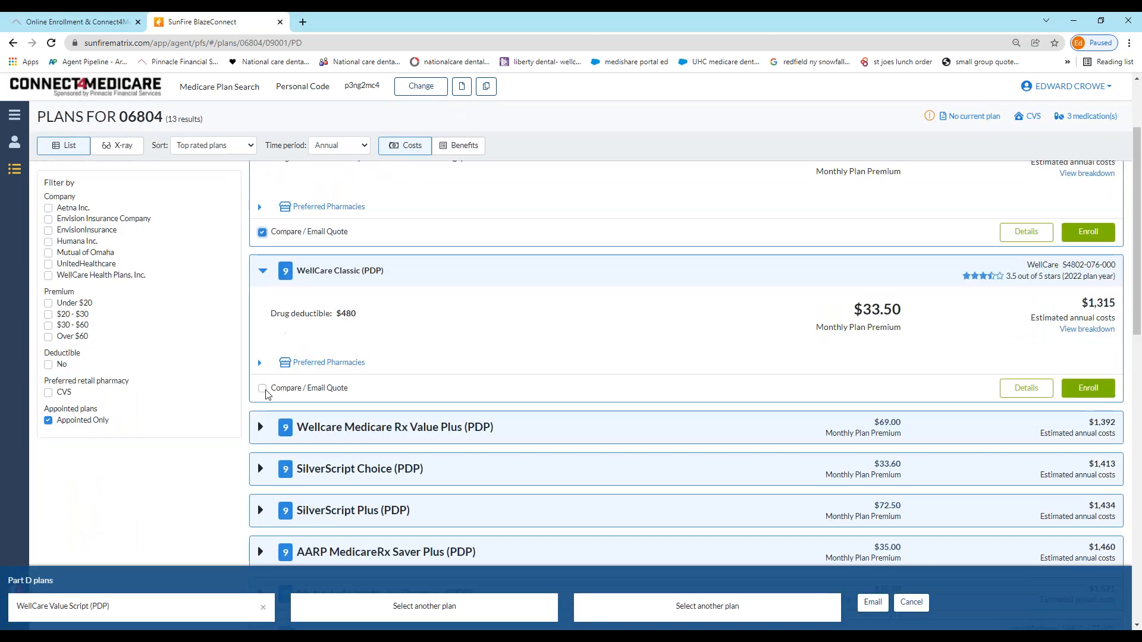
pyautogui.click(262, 388)
pyautogui.click(260, 427)
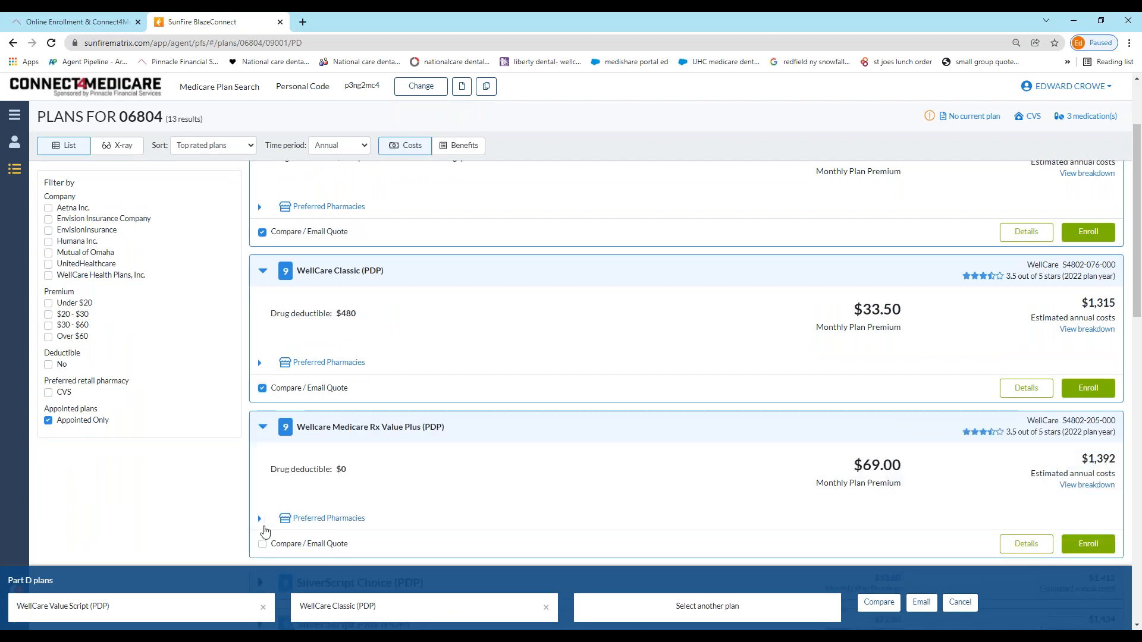
pyautogui.click(262, 546)
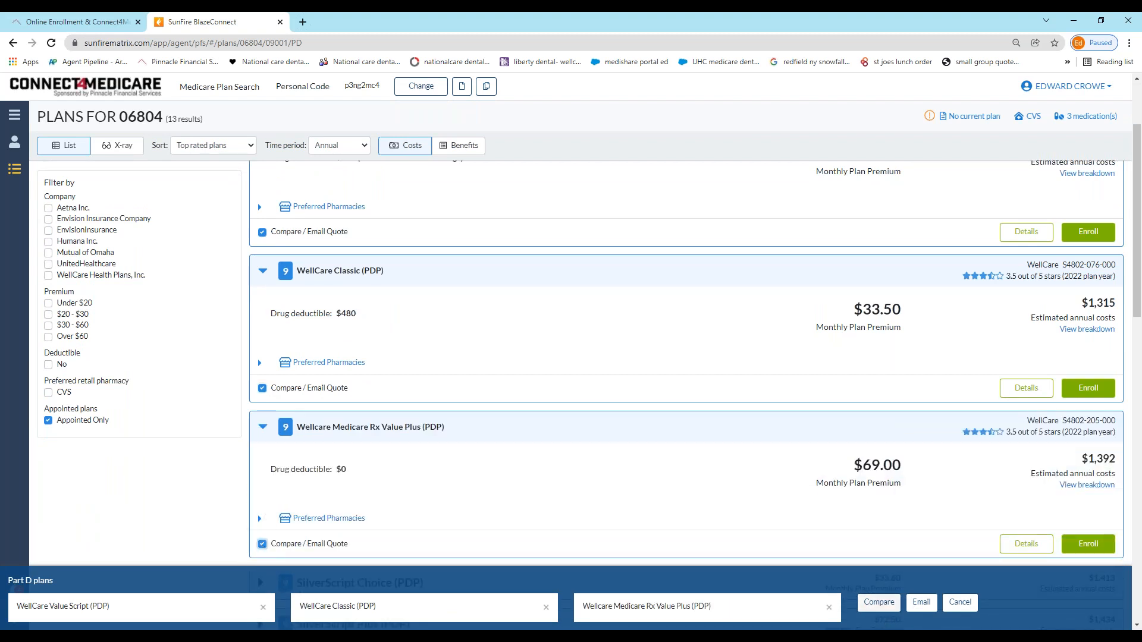
# Compare the benefits of the three selected Part D plans, from summary to plan documents, and return to the plan list
pyautogui.click(877, 603)
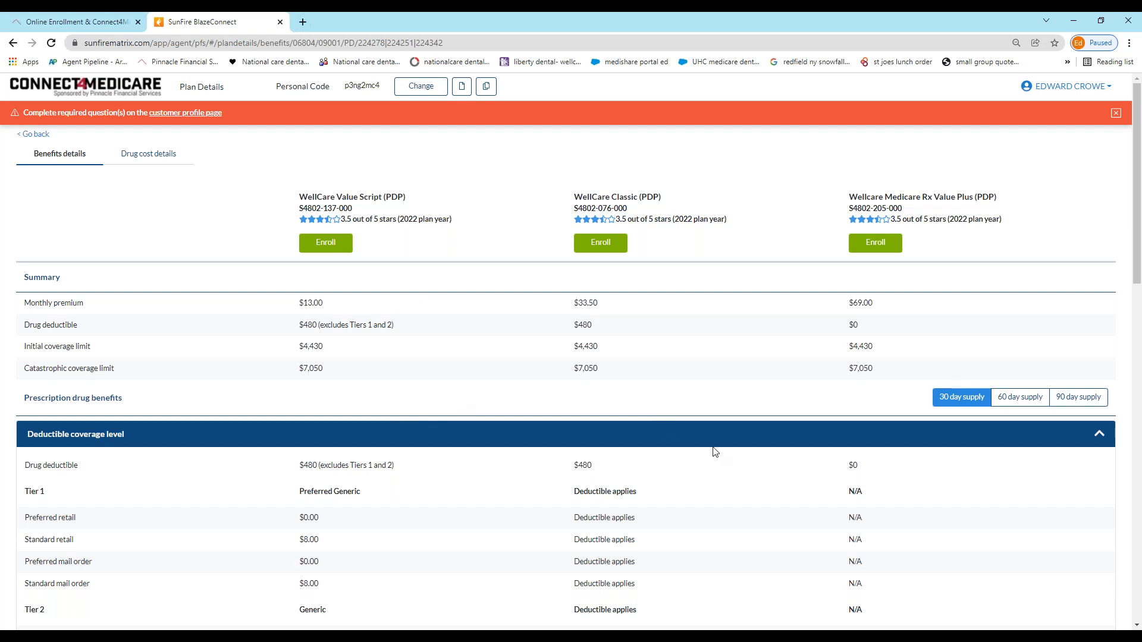
pyautogui.scroll(-15, 715, 452)
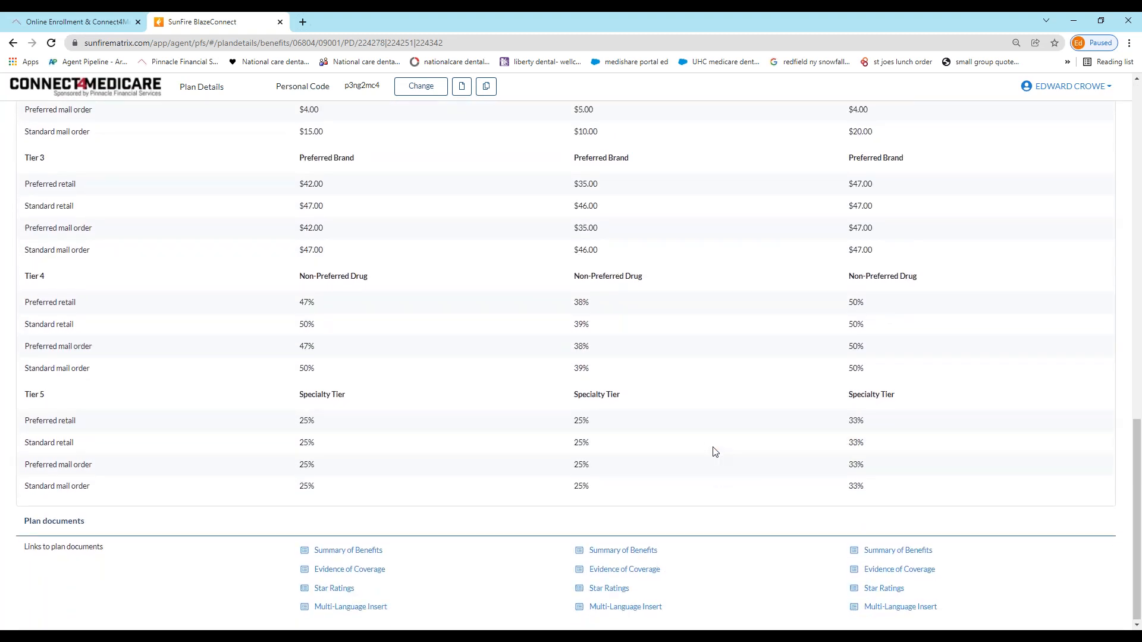
pyautogui.scroll(15, 714, 452)
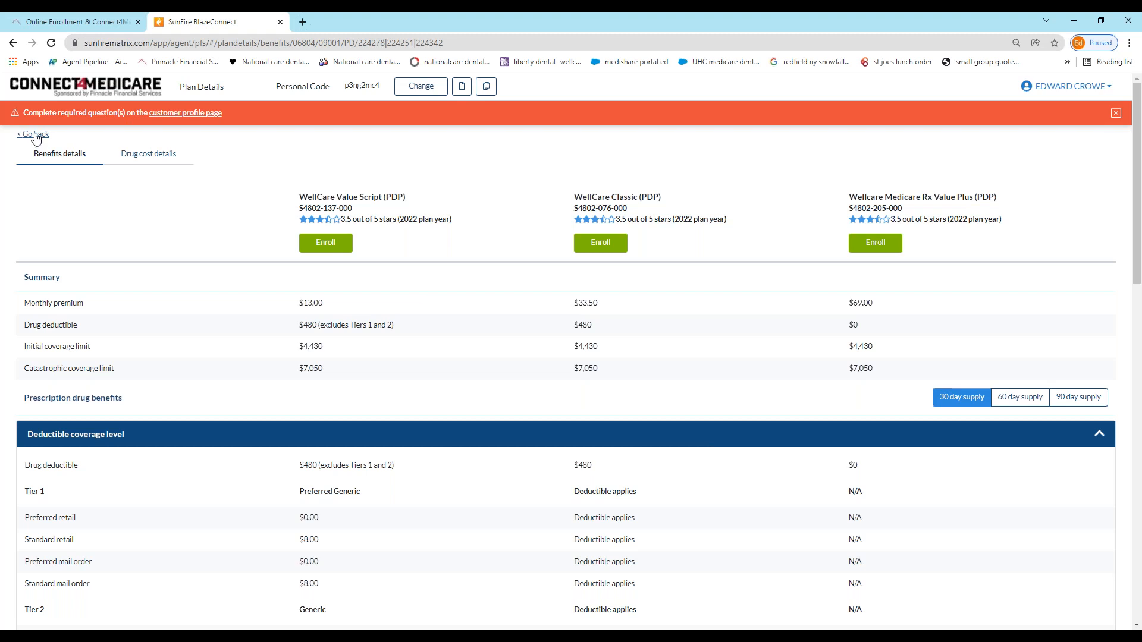
pyautogui.click(36, 135)
# Review the selected Part D plans in the list and cancel their comparison selection
pyautogui.scroll(2, 599, 362)
pyautogui.scroll(-3, 599, 362)
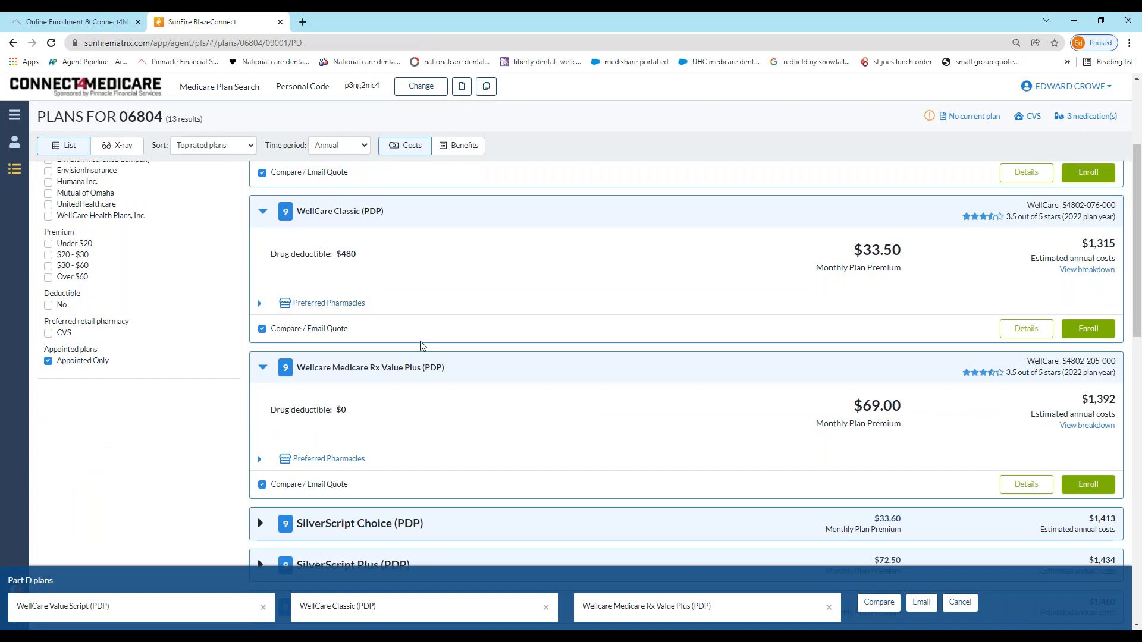
pyautogui.scroll(3, 421, 345)
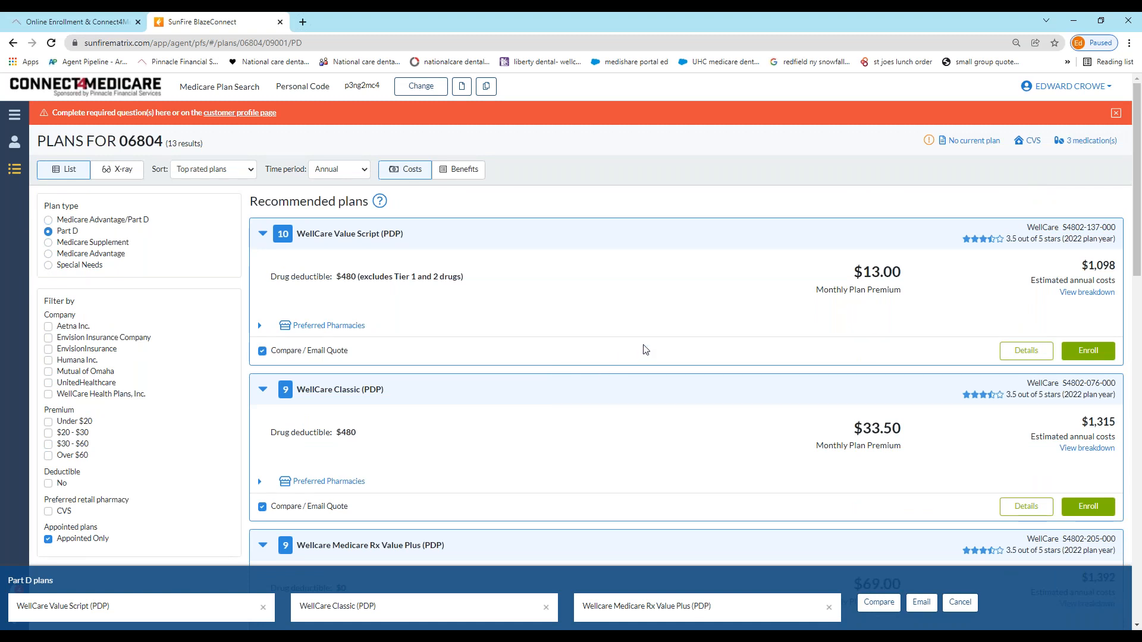
pyautogui.scroll(-1, 642, 349)
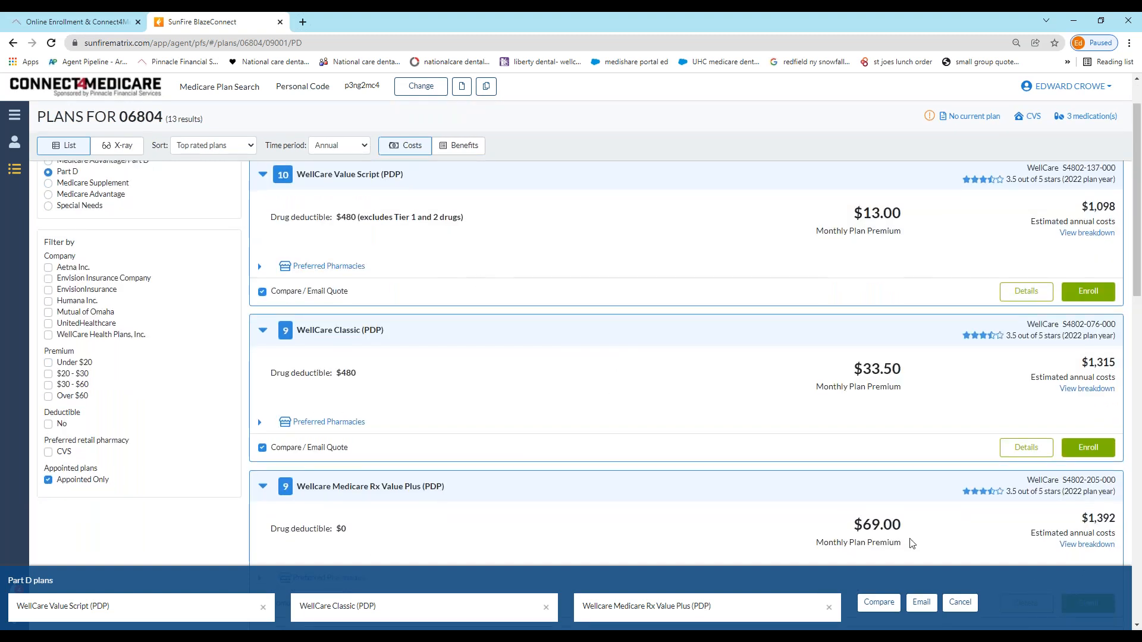
pyautogui.click(958, 602)
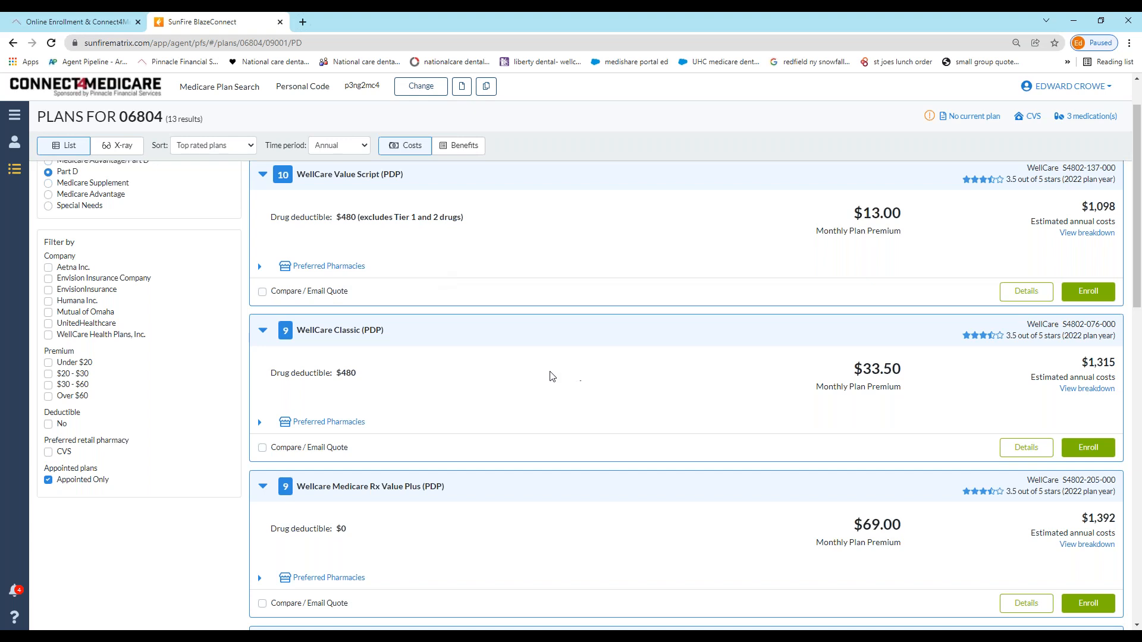
pyautogui.scroll(1, 742, 396)
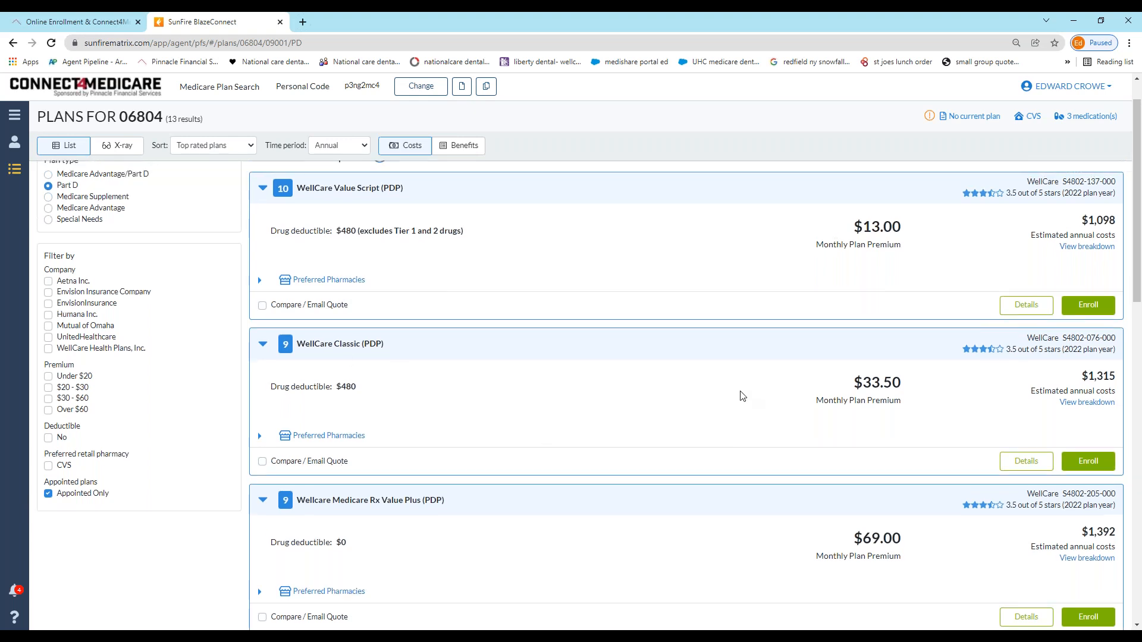
pyautogui.scroll(-2, 739, 357)
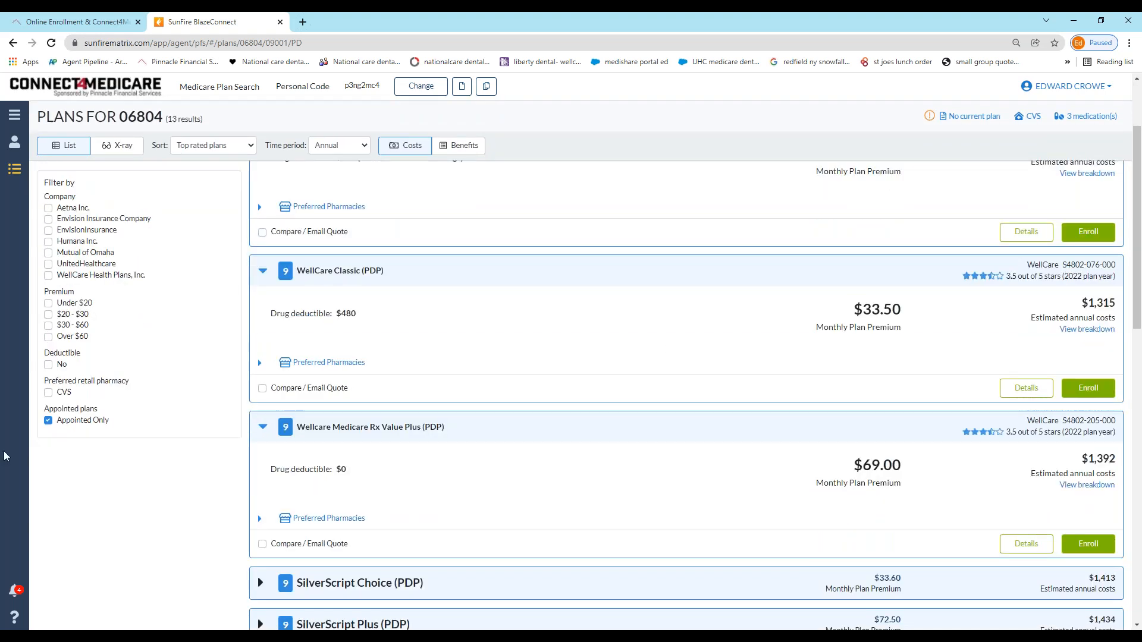
# Include non-appointed Part D plans, expand Elixir RxSecure (PDP), and look through the full plan list
pyautogui.click(49, 421)
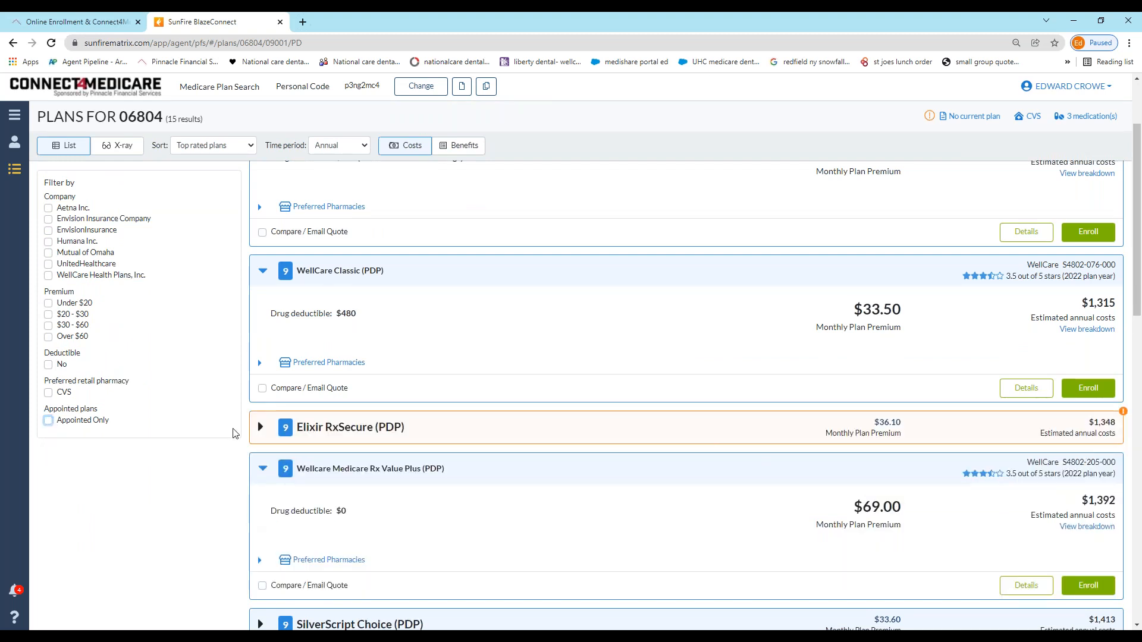
pyautogui.click(259, 428)
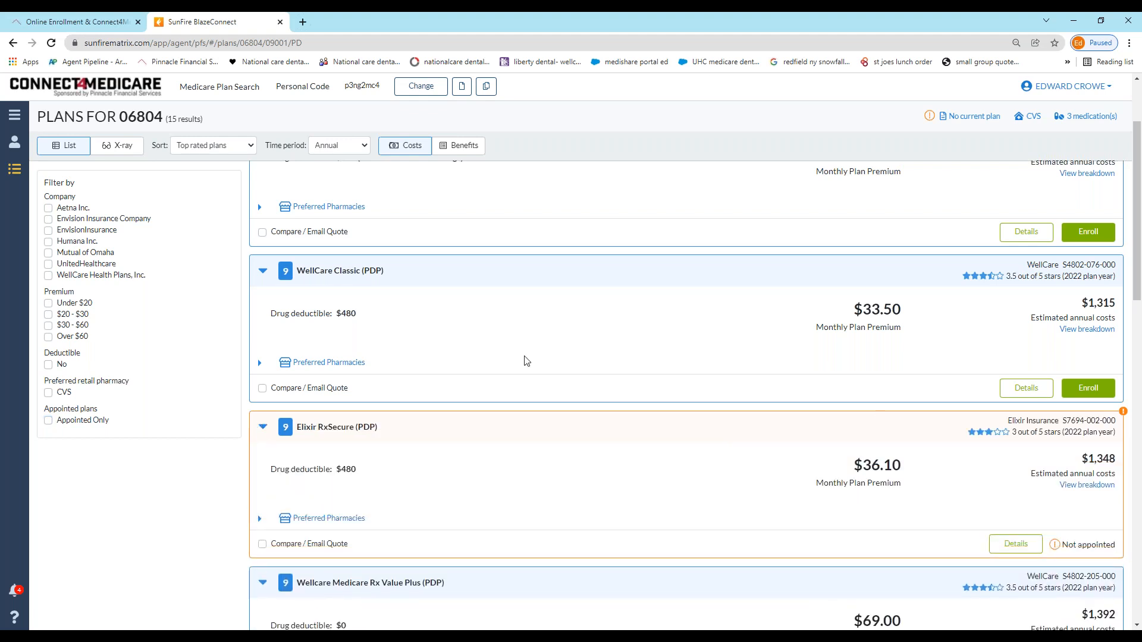
pyautogui.scroll(-2, 531, 358)
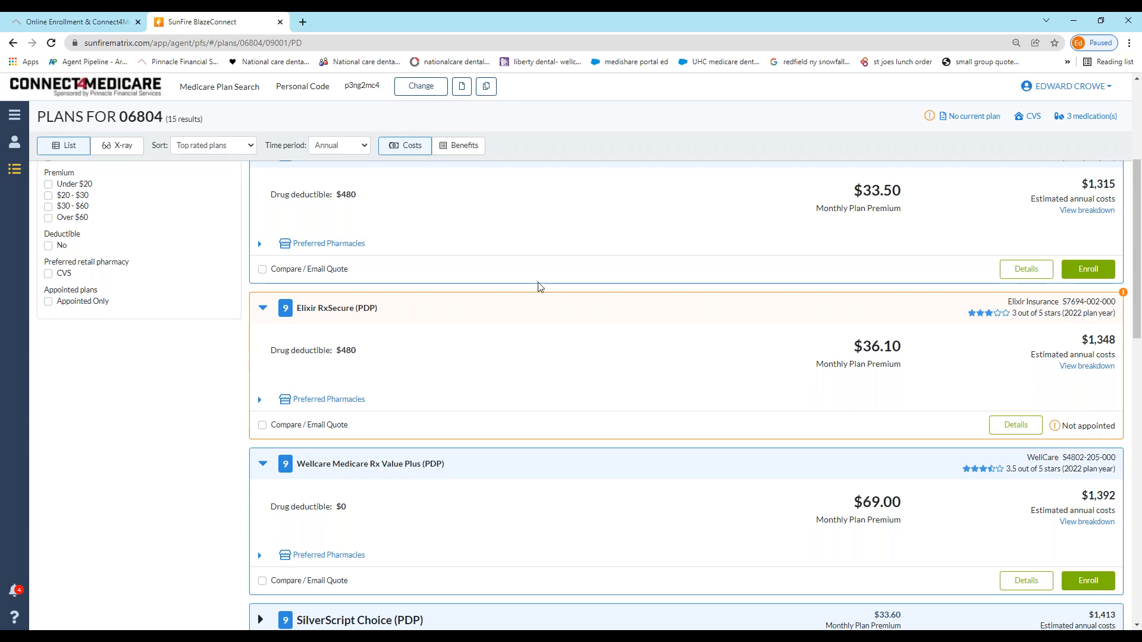
pyautogui.scroll(-6, 539, 289)
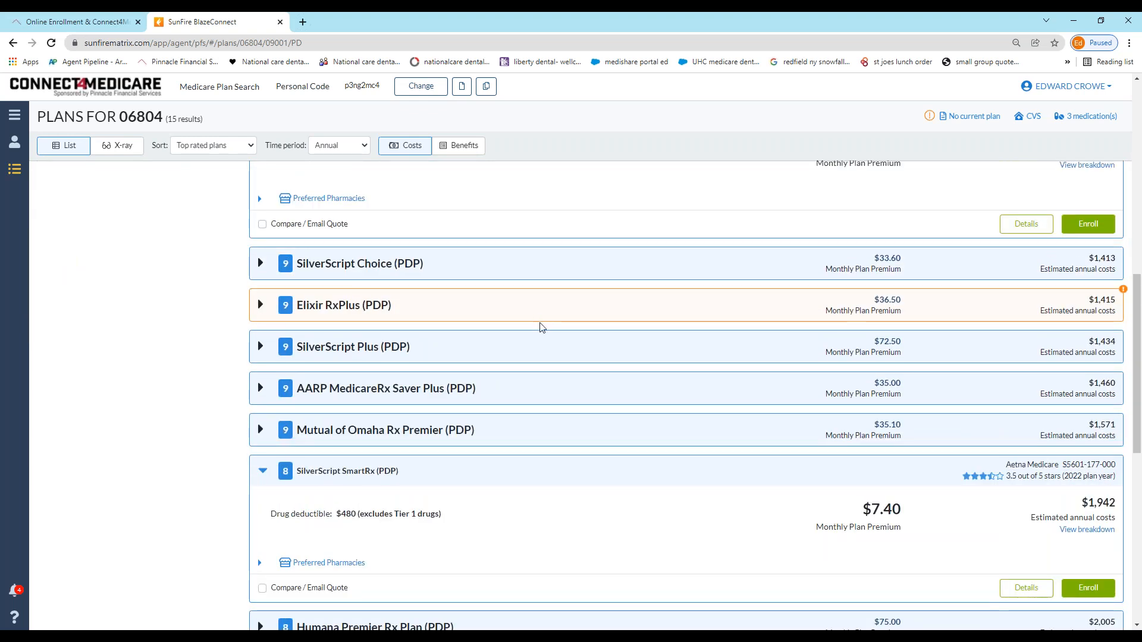
pyautogui.scroll(-9, 539, 326)
pyautogui.scroll(20, 540, 329)
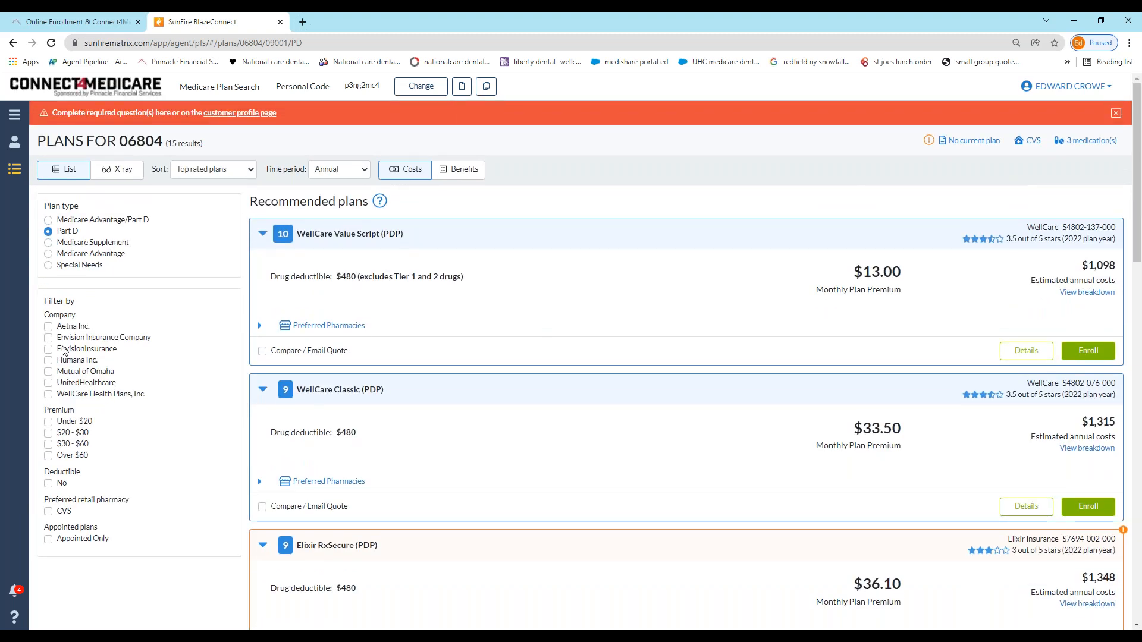
# Switch the plan type to Medicare Advantage/Part D, remove its Appointed Only filter, and look over the plans
pyautogui.click(48, 220)
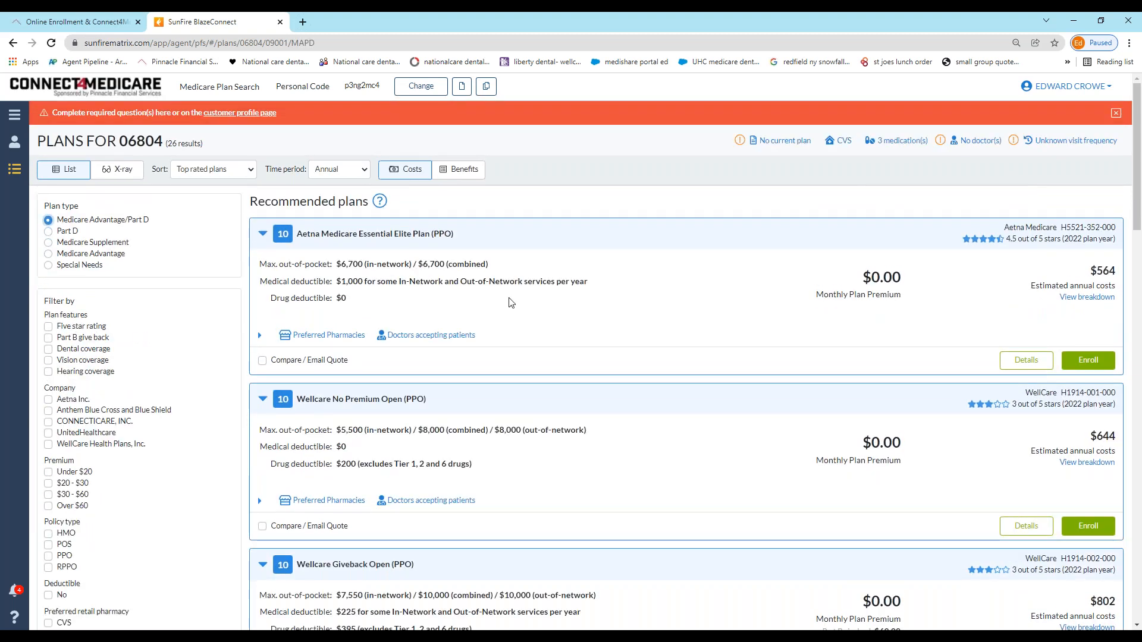
pyautogui.scroll(-4, 510, 303)
pyautogui.click(49, 413)
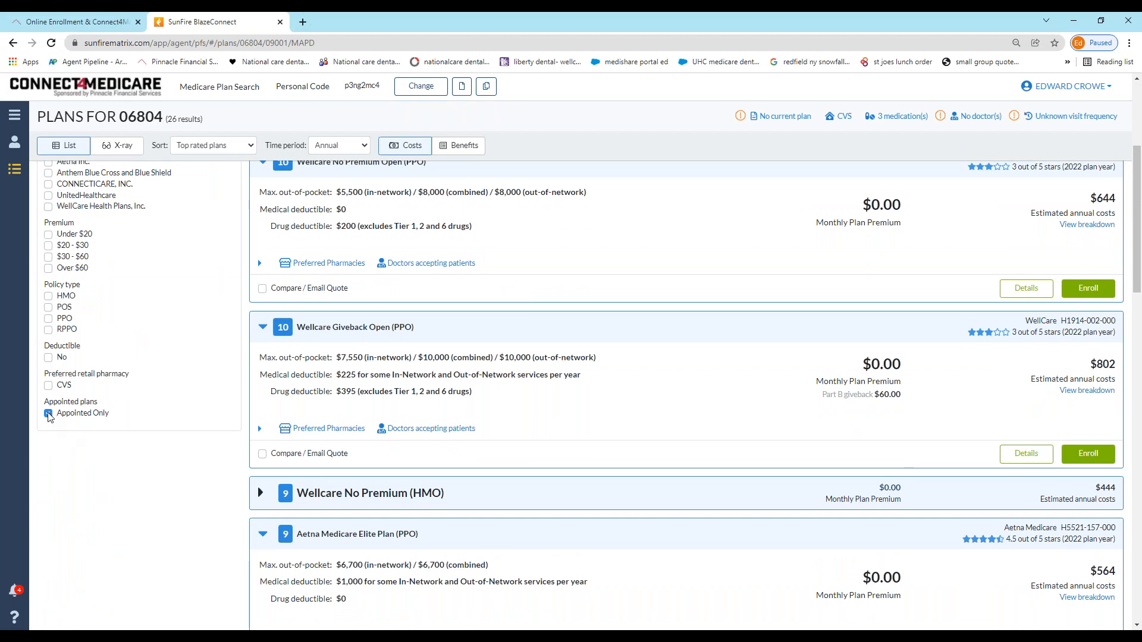
pyautogui.click(48, 414)
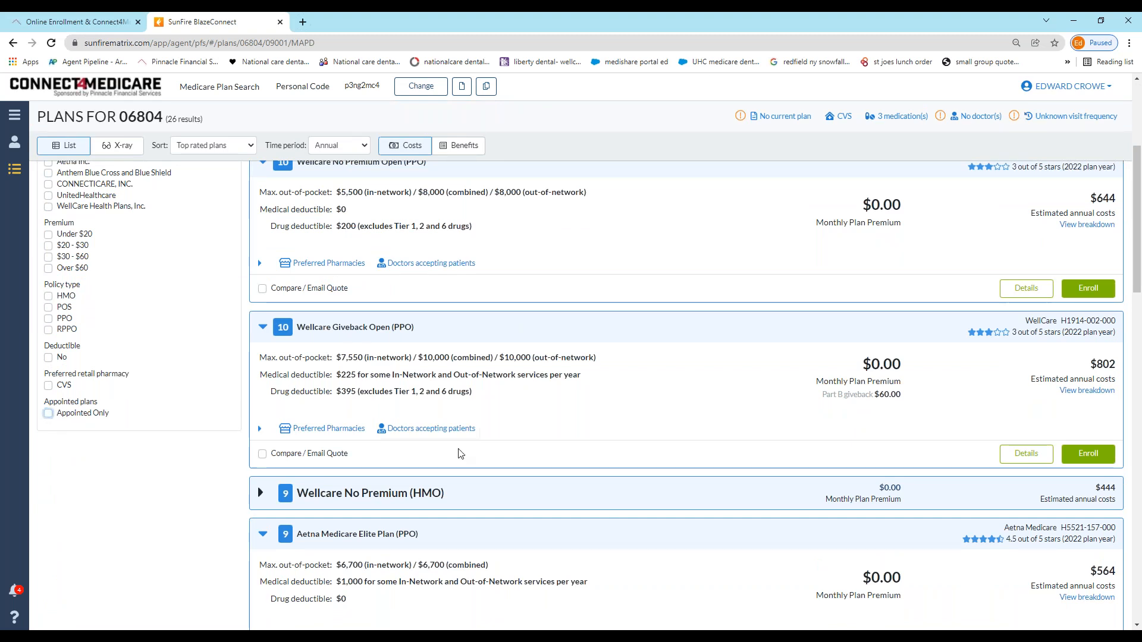
pyautogui.scroll(-5, 76, 434)
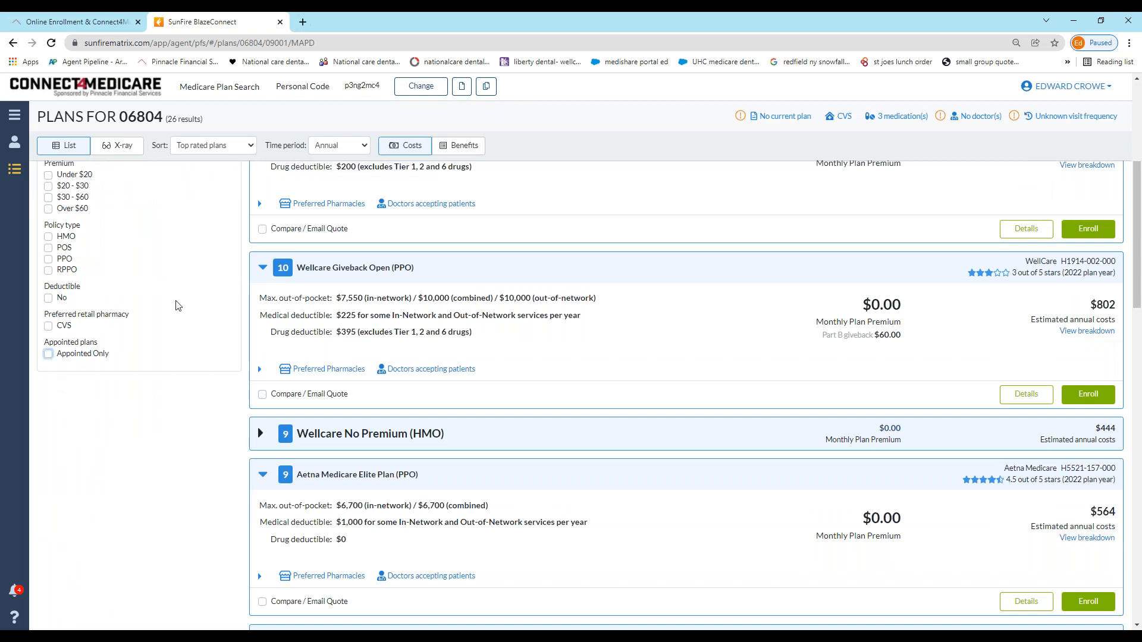
pyautogui.scroll(5, 773, 322)
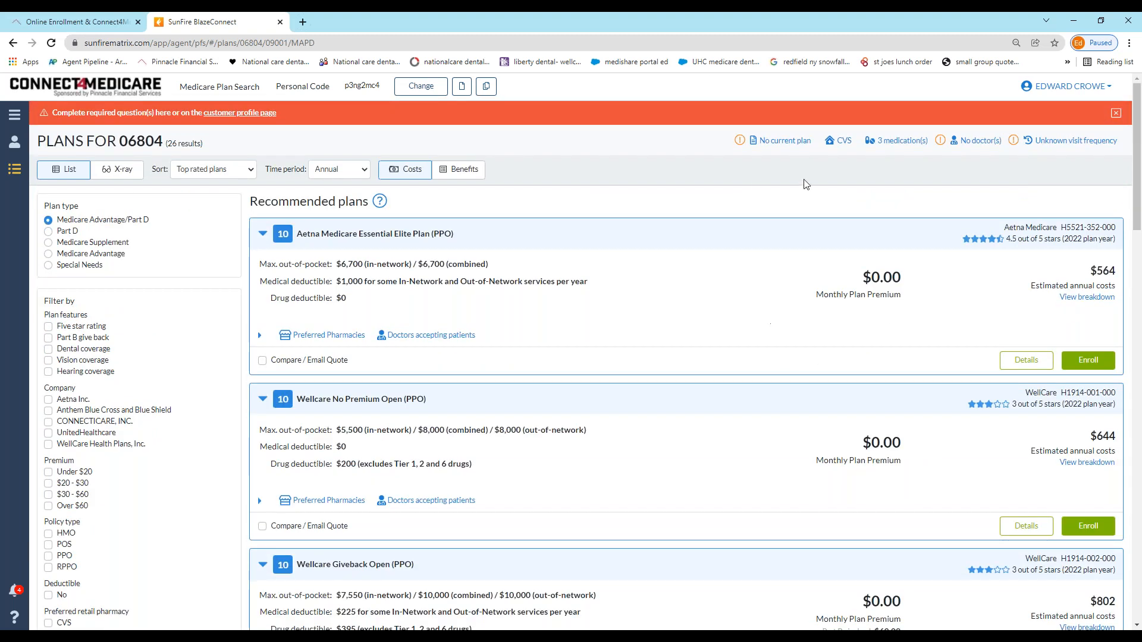